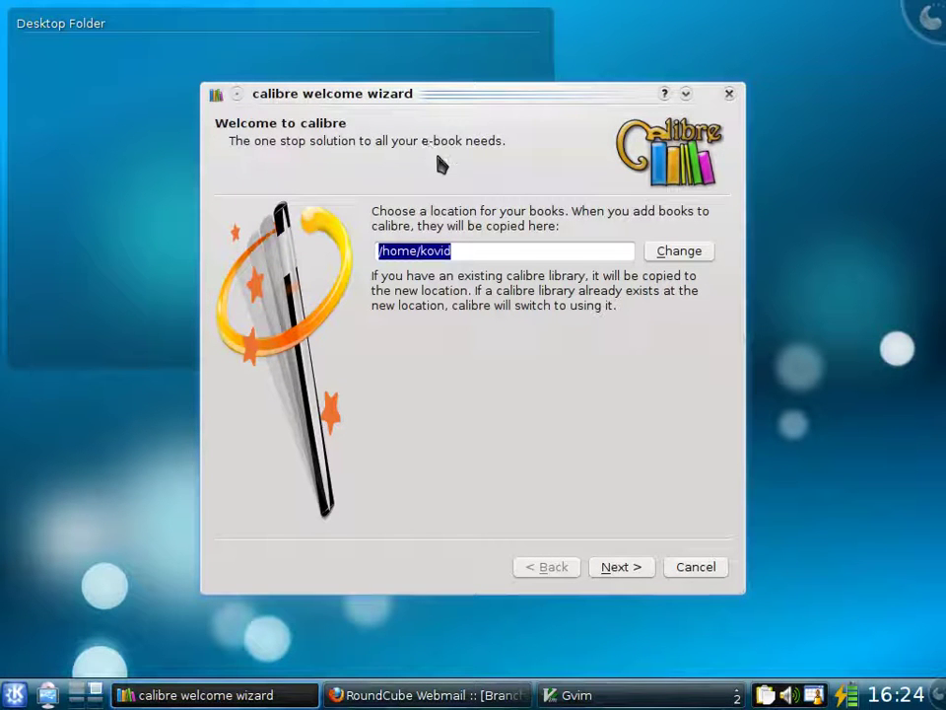
Step: Create a 'calibre library' folder in /home/kovid and choose it as the library location
{"action": "left_click", "coordinate": [682, 253]}
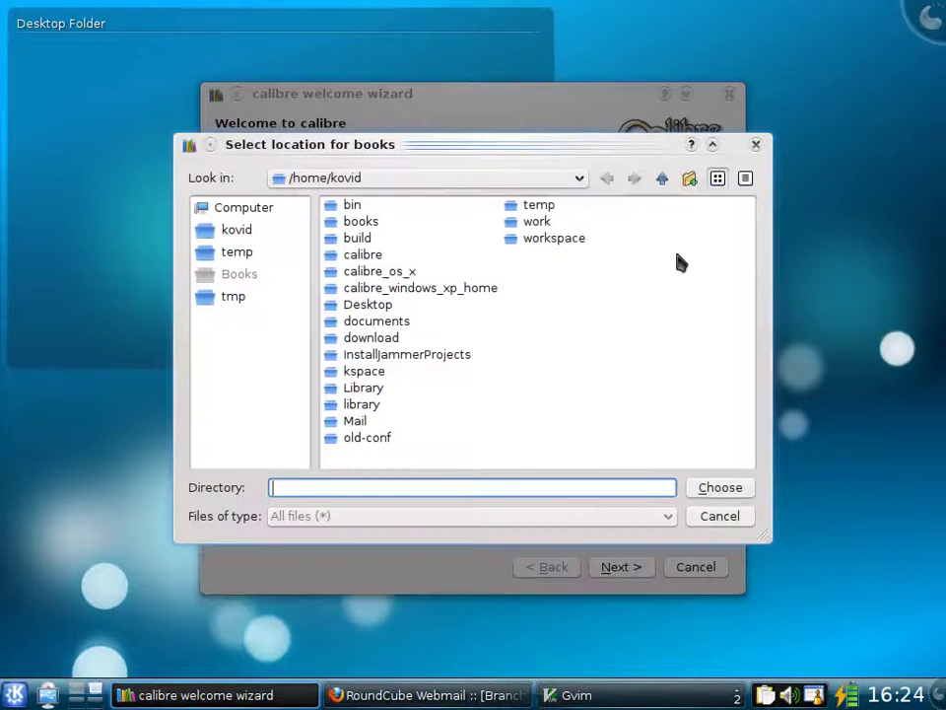
{"action": "right_click", "coordinate": [528, 309]}
{"action": "left_click", "coordinate": [591, 336]}
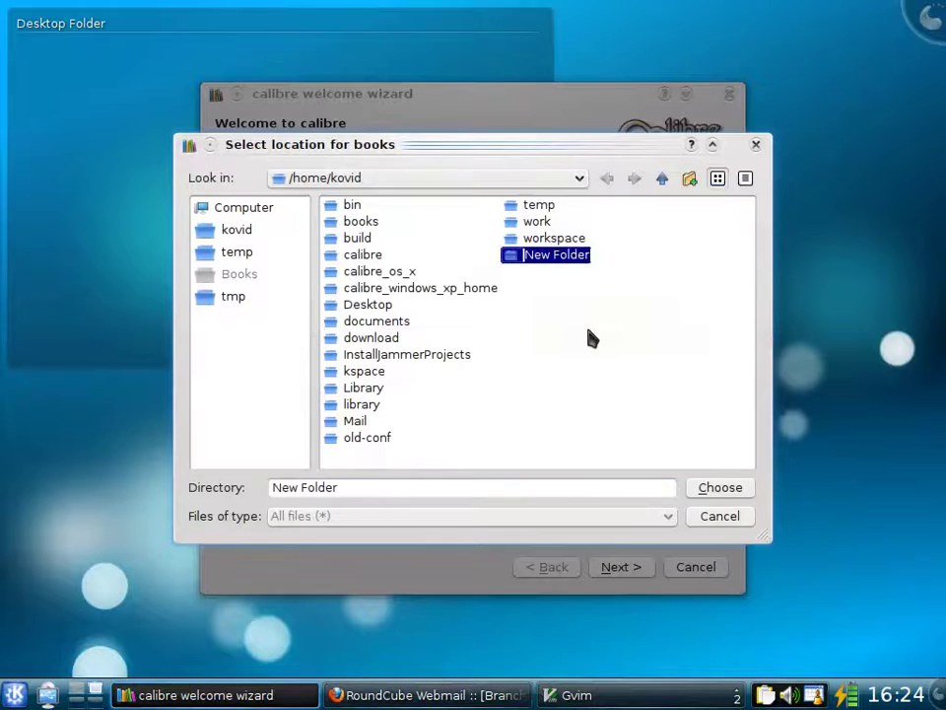
{"action": "type", "text": "calibre libr"}
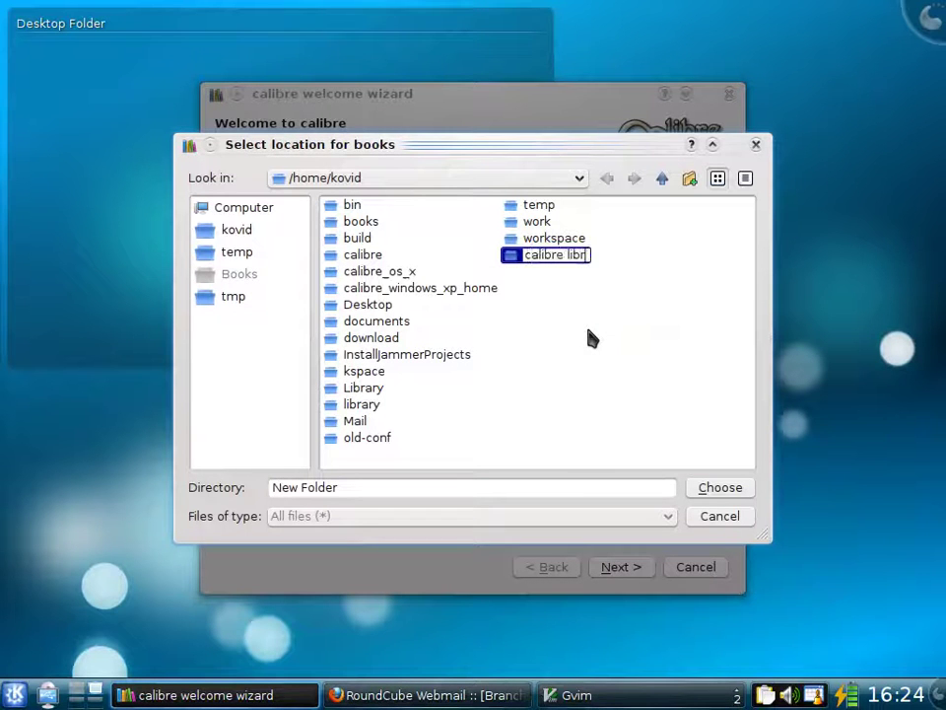
{"action": "type", "text": "ary"}
{"action": "key", "text": "Return"}
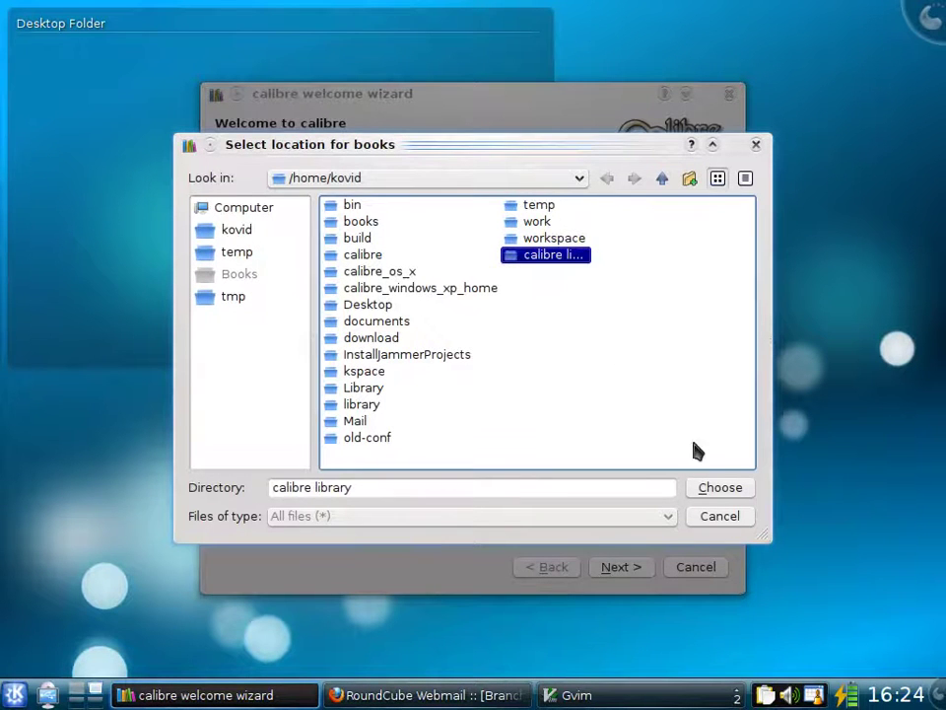
{"action": "left_click", "coordinate": [720, 487]}
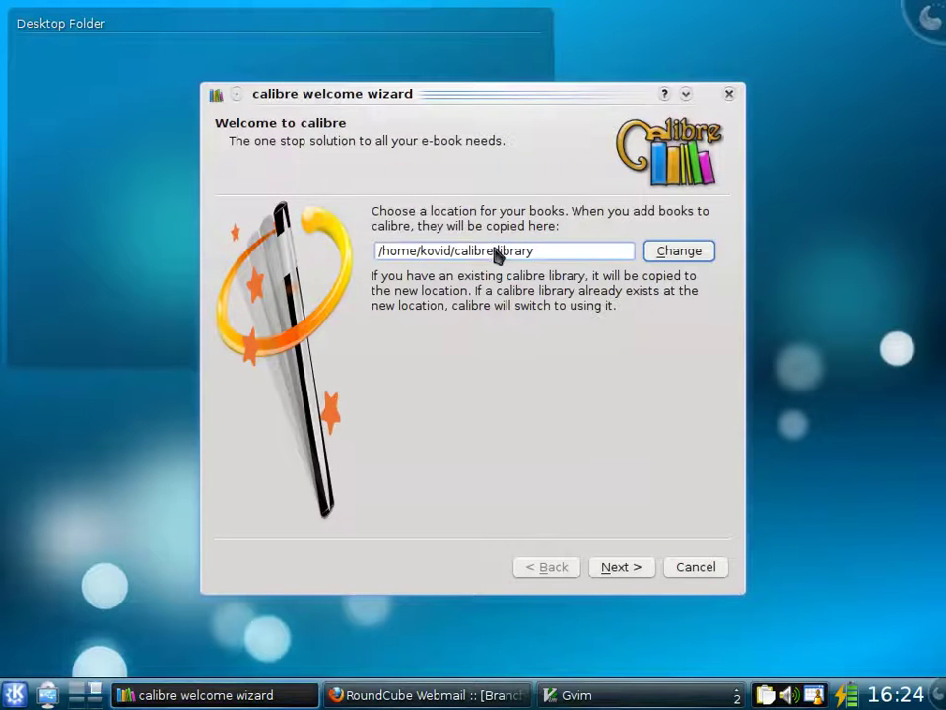
Step: Browse the reader manufacturers and select SONY's PRS 505/700 as the book reader
{"action": "left_click", "coordinate": [625, 570]}
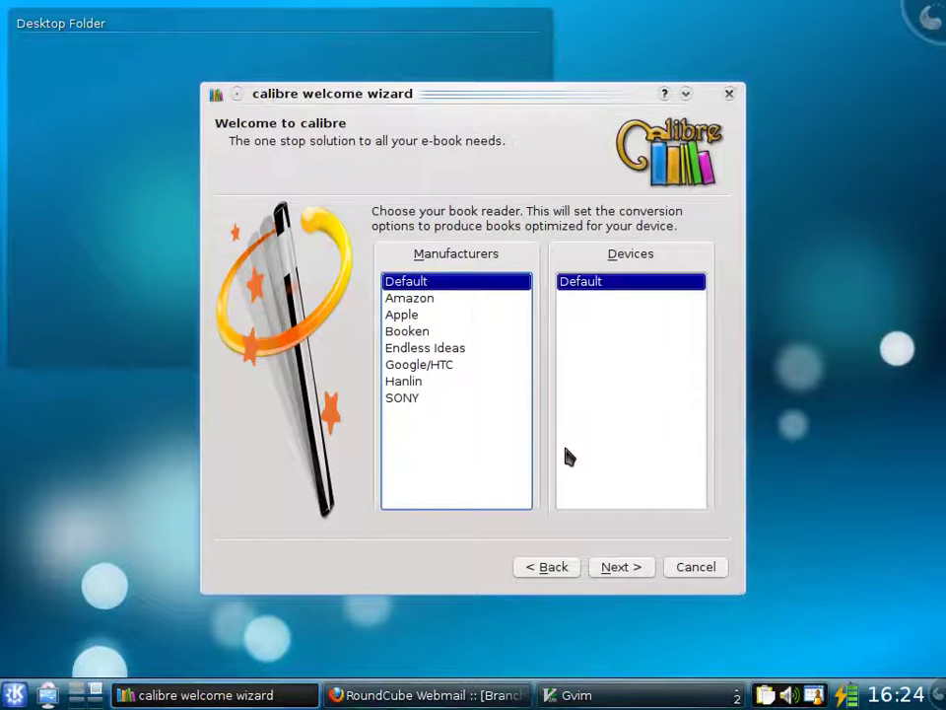
{"action": "left_click", "coordinate": [481, 303]}
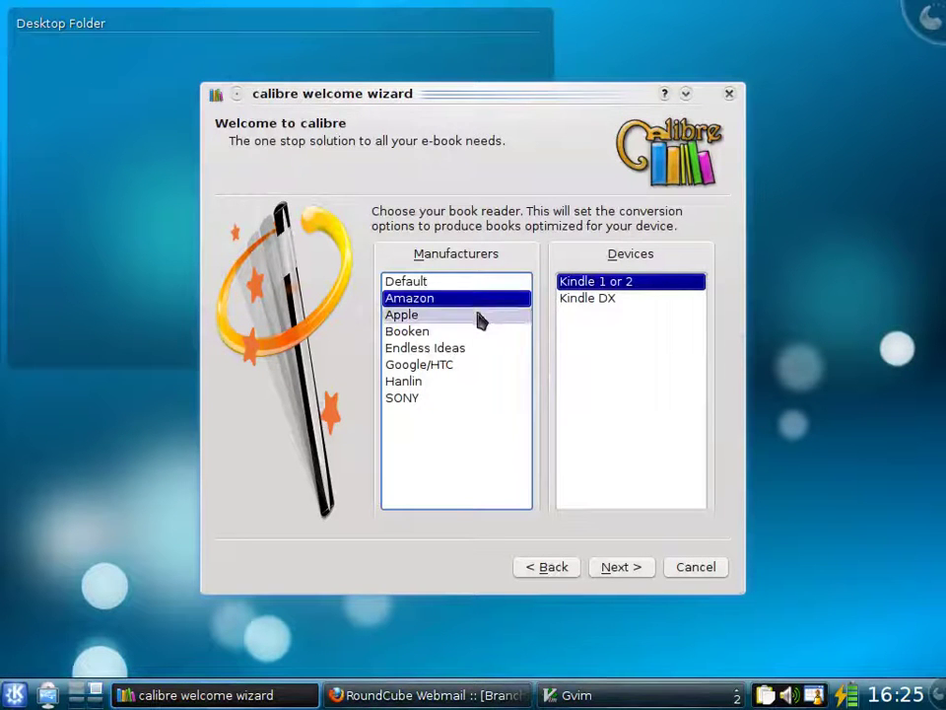
{"action": "left_click", "coordinate": [480, 317]}
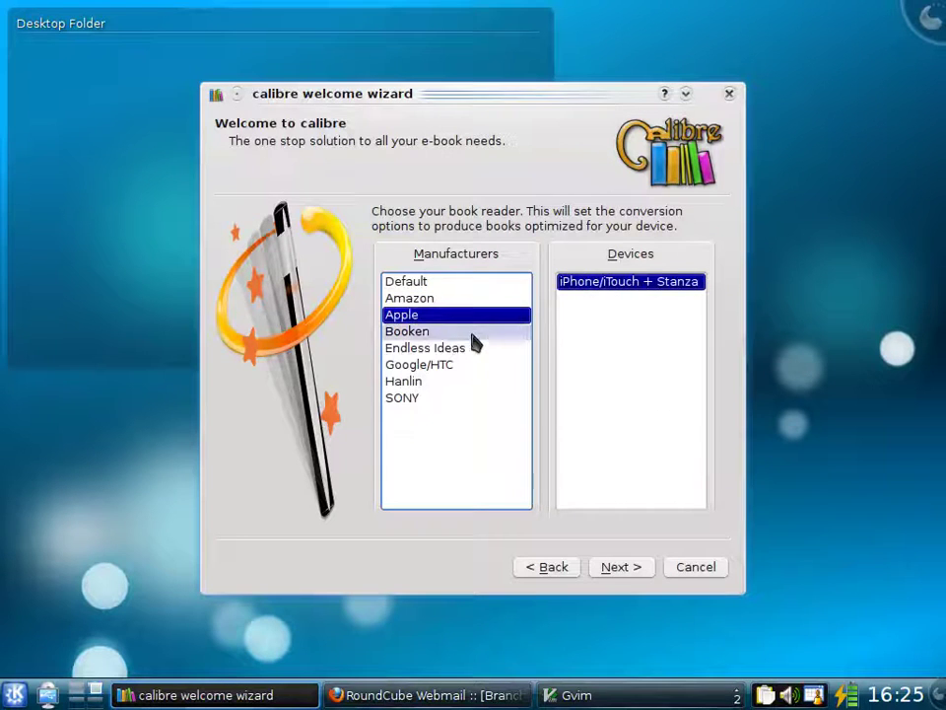
{"action": "left_click", "coordinate": [476, 335]}
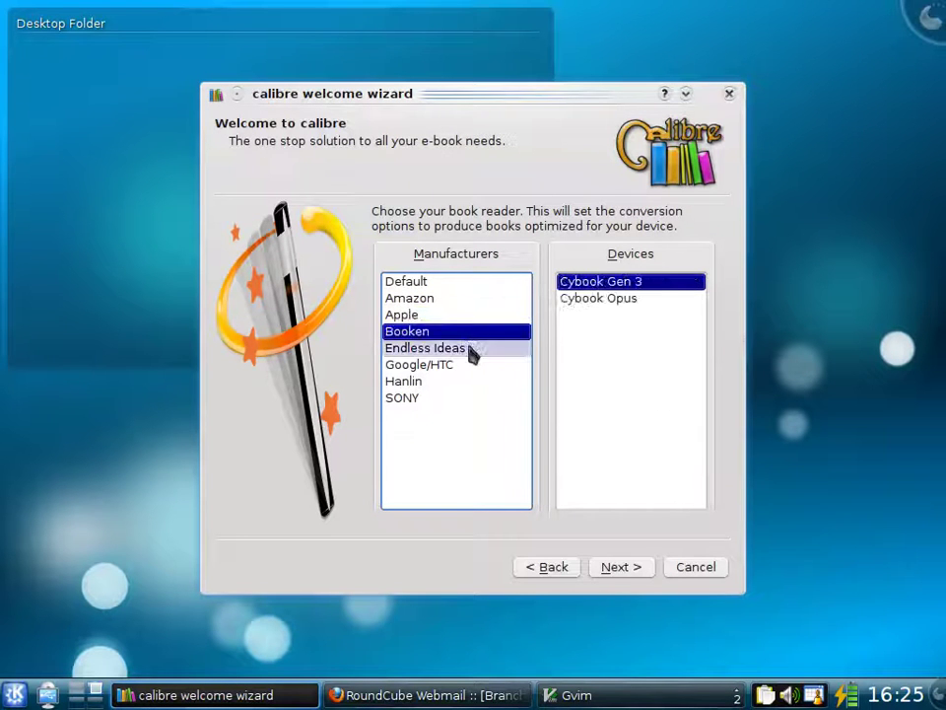
{"action": "left_click", "coordinate": [472, 353]}
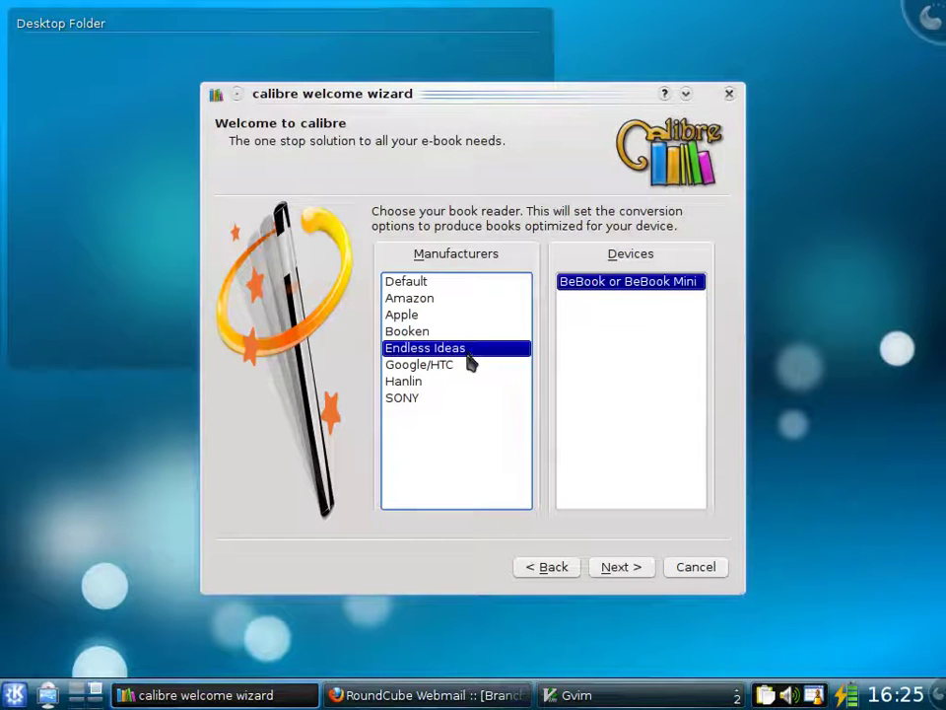
{"action": "left_click", "coordinate": [465, 399]}
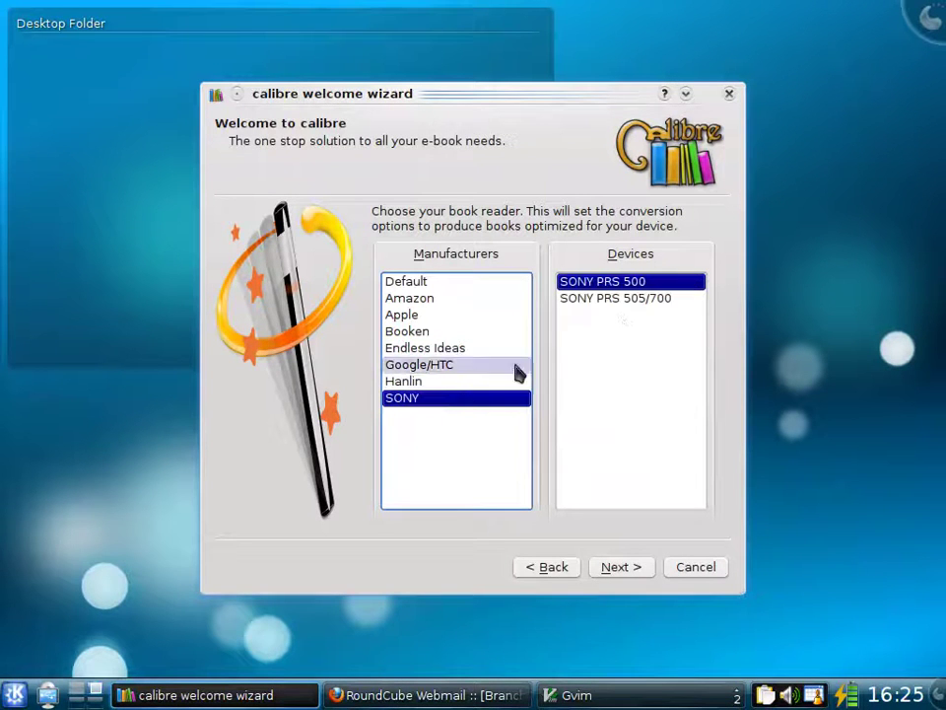
{"action": "left_click", "coordinate": [660, 308]}
Step: Finish the welcome wizard to open the empty 0-book library window
{"action": "left_click", "coordinate": [640, 566]}
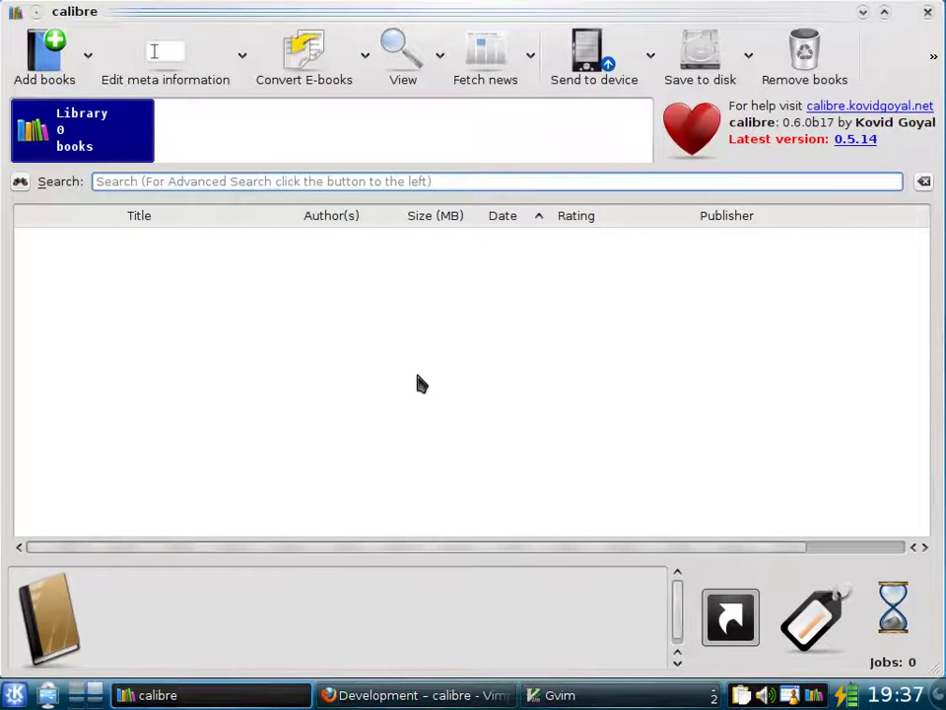
Step: Add prideandprejudice.lit to the library and select its new row to show details
{"action": "left_click", "coordinate": [60, 71]}
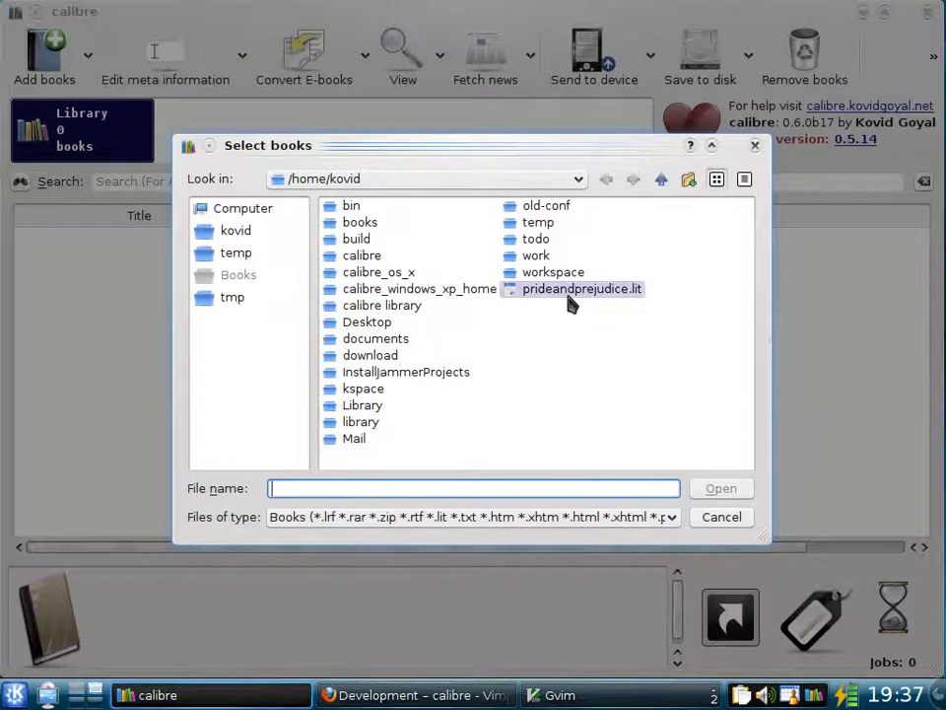
{"action": "double_click", "coordinate": [568, 298]}
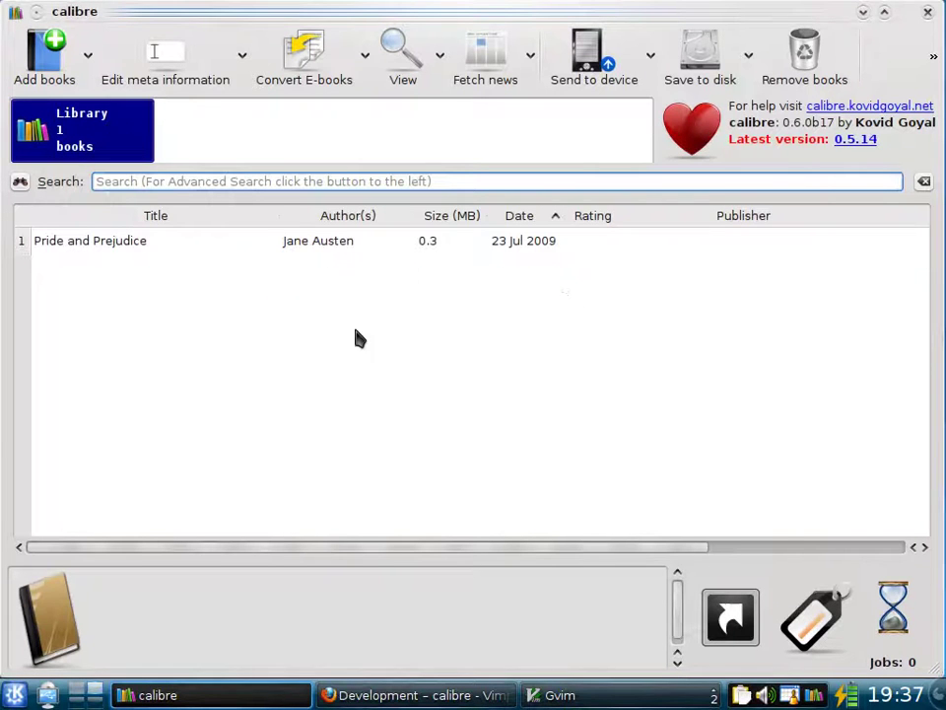
{"action": "left_click", "coordinate": [178, 249]}
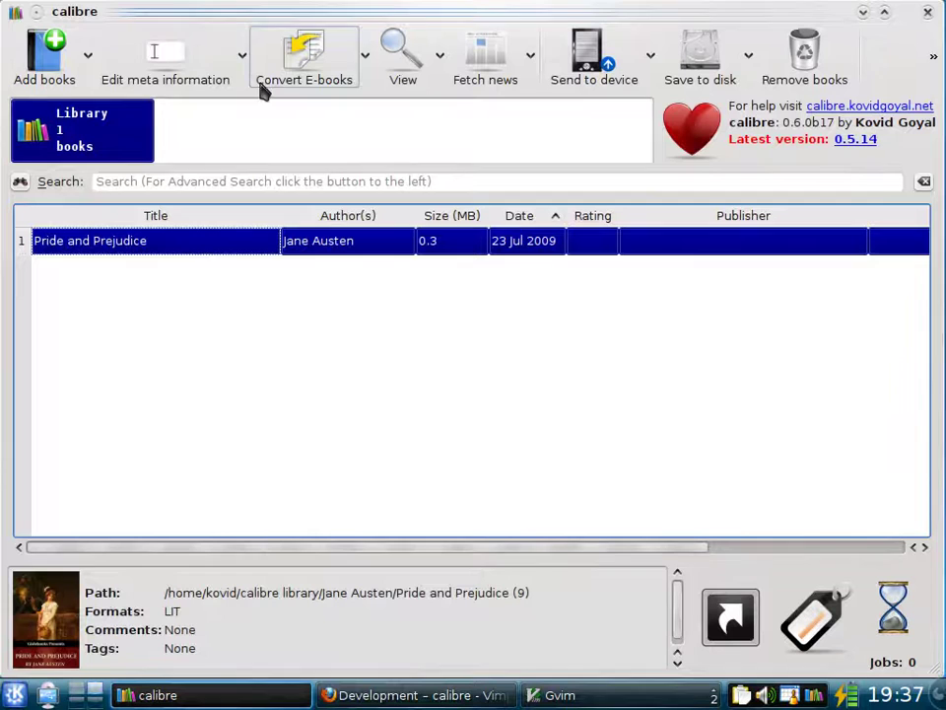
Step: Download metadata and cover for Pride and Prejudice, then check the new publisher, tags and date columns
{"action": "left_click", "coordinate": [244, 58]}
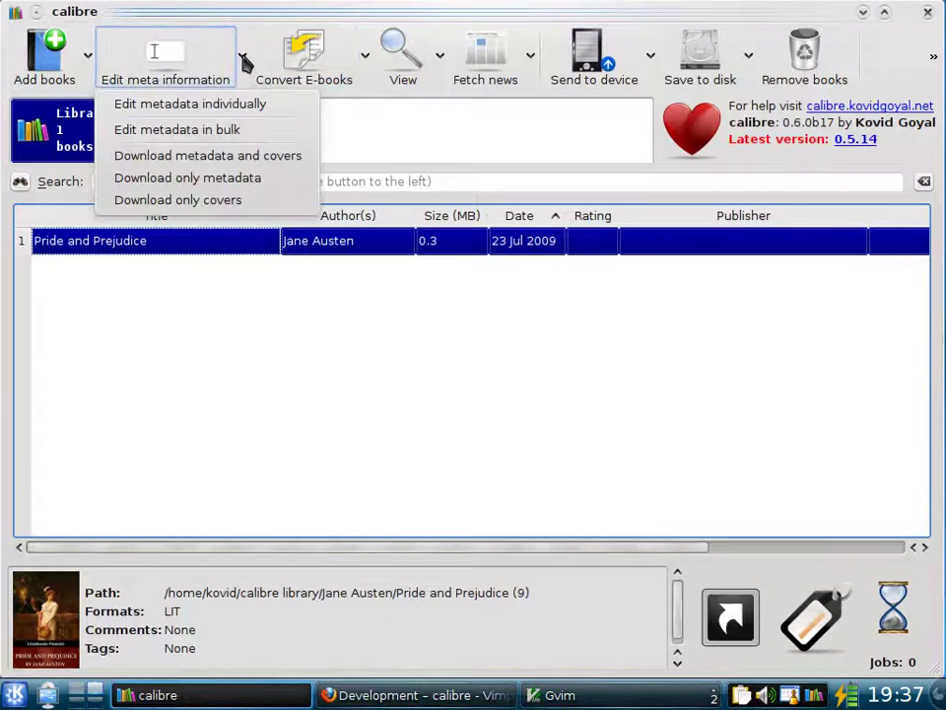
{"action": "left_click", "coordinate": [233, 158]}
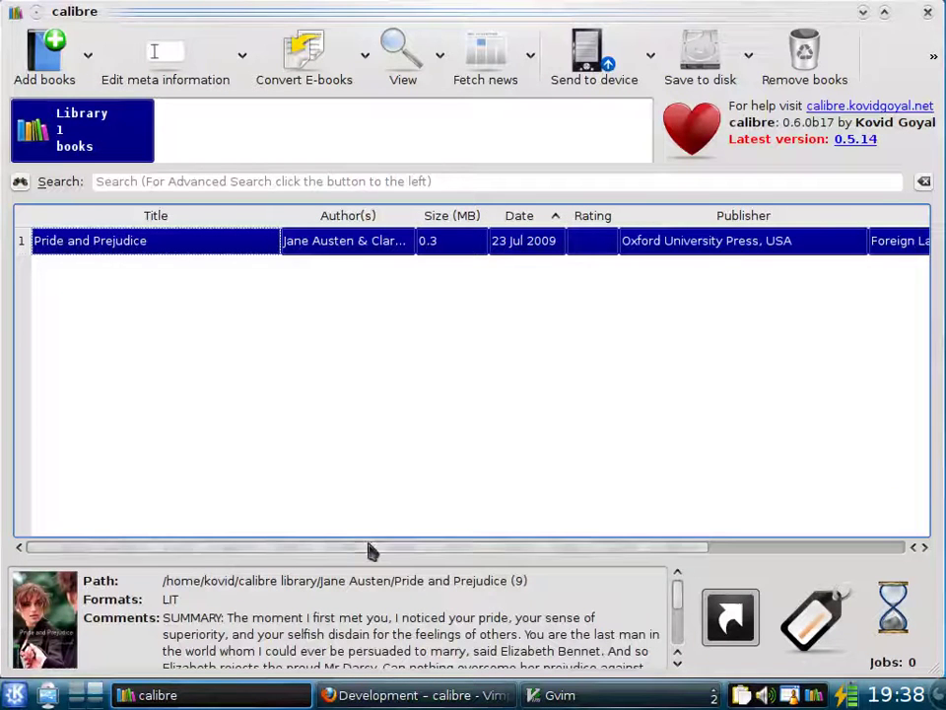
{"action": "left_click_drag", "start_coordinate": [405, 549], "coordinate": [575, 546]}
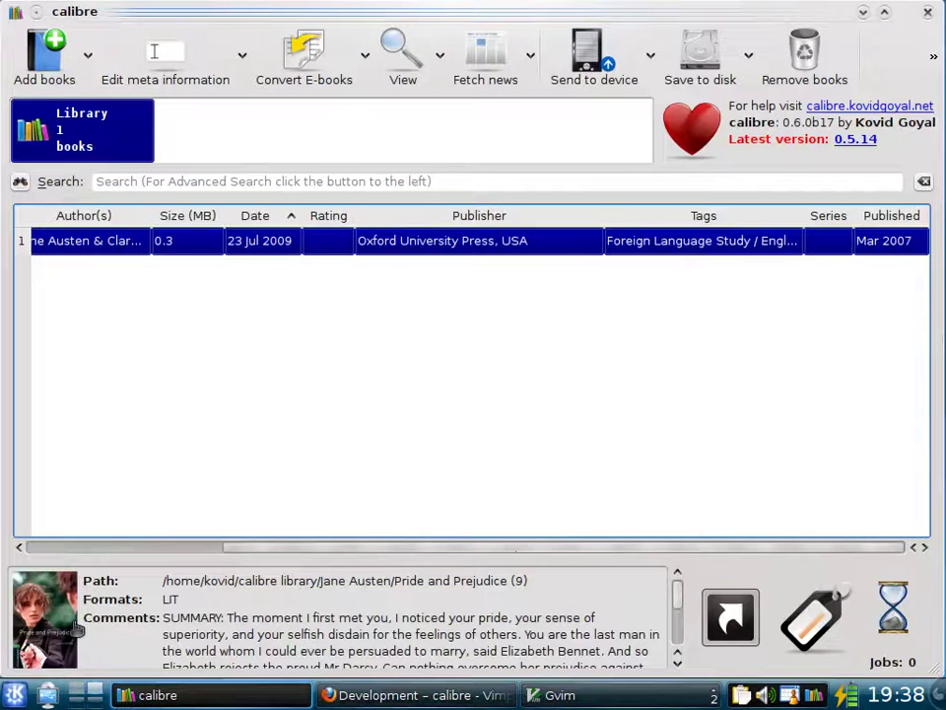
{"action": "left_click", "coordinate": [100, 549]}
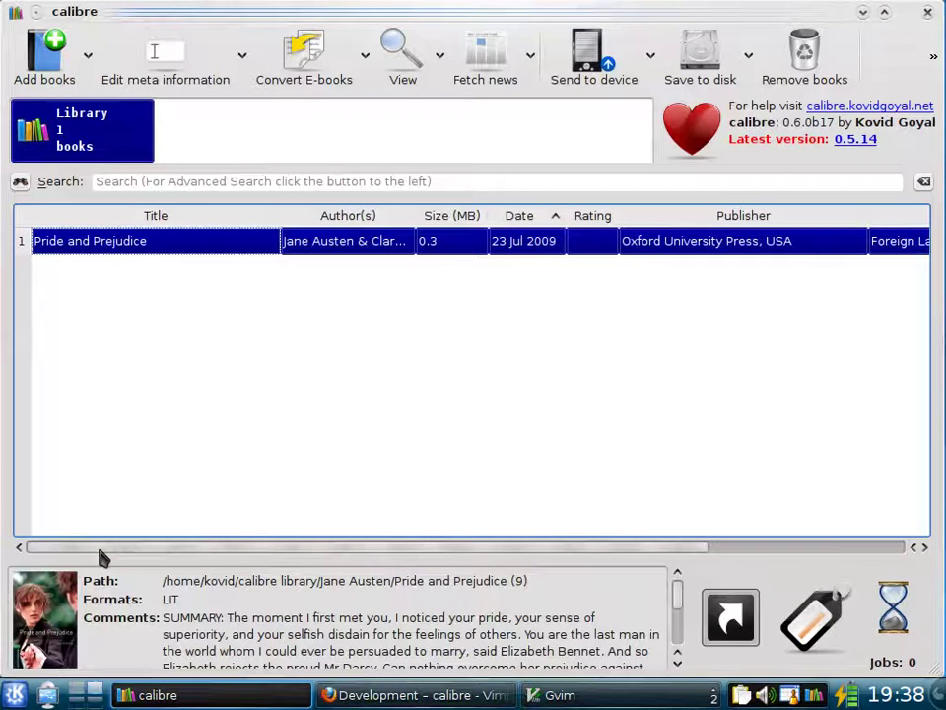
{"action": "left_click", "coordinate": [50, 623]}
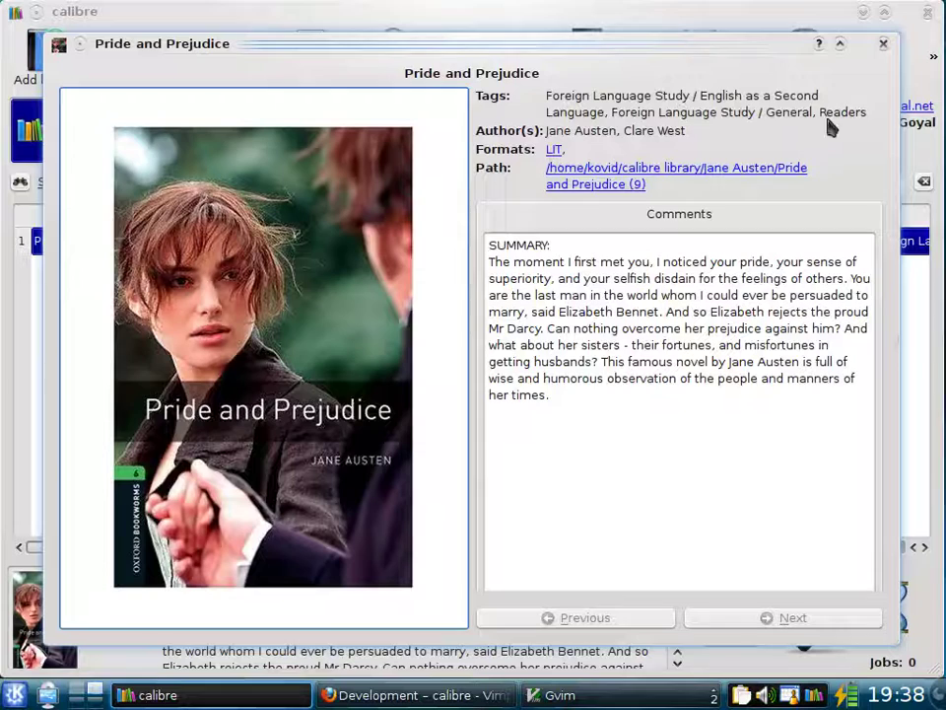
{"action": "left_click", "coordinate": [883, 43]}
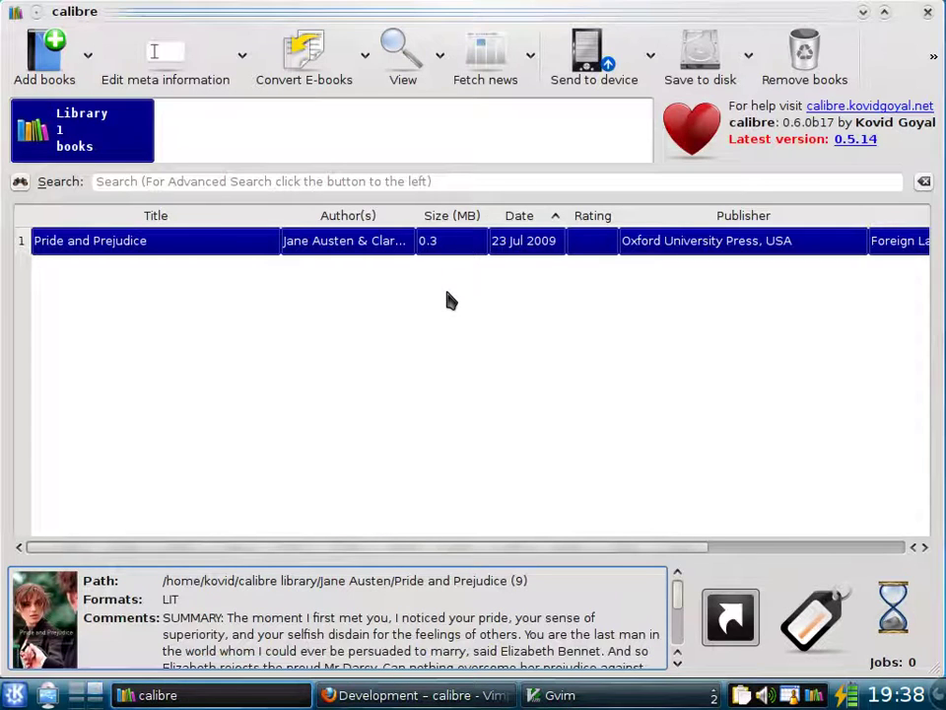
Step: Replace Pride and Prejudice's existing tags with 'Classic' in the metadata editor and save
{"action": "left_click", "coordinate": [180, 80]}
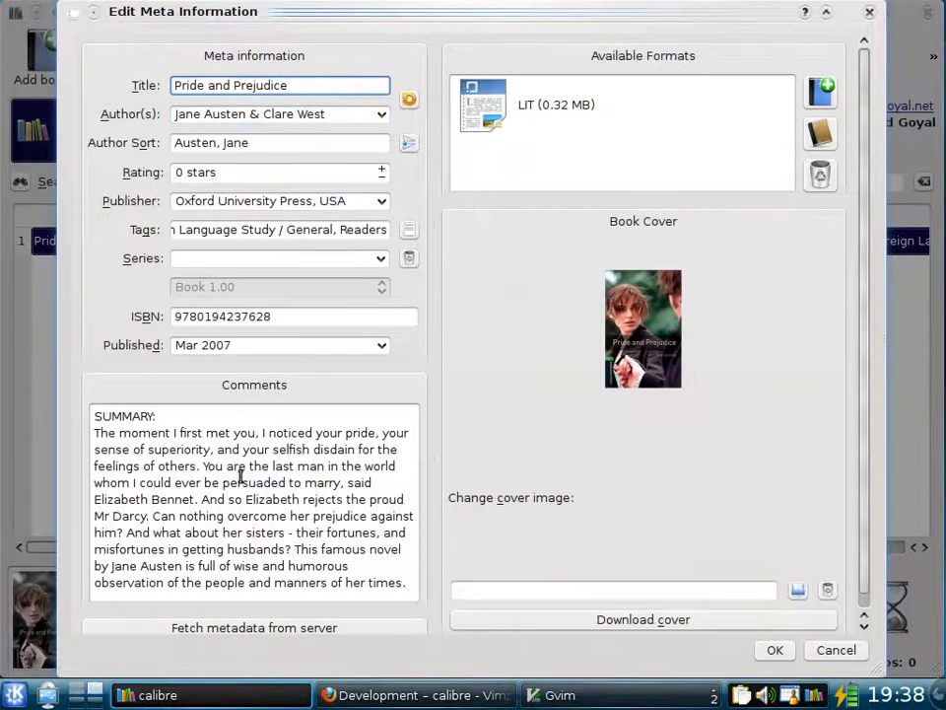
{"action": "left_click", "coordinate": [262, 230]}
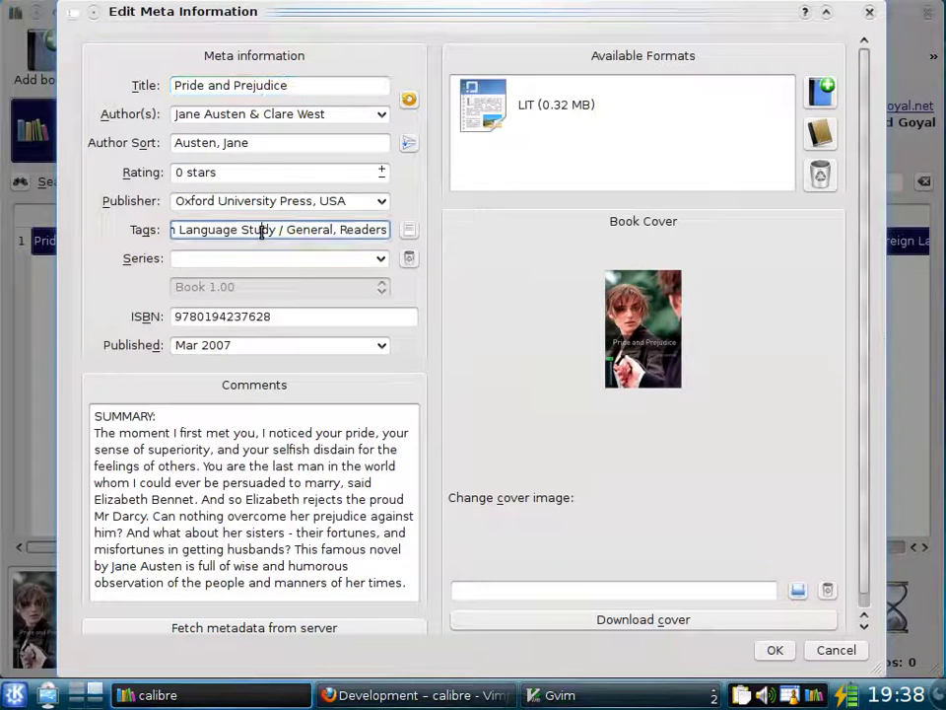
{"action": "key", "text": "Home"}
{"action": "key", "text": "shift+End"}
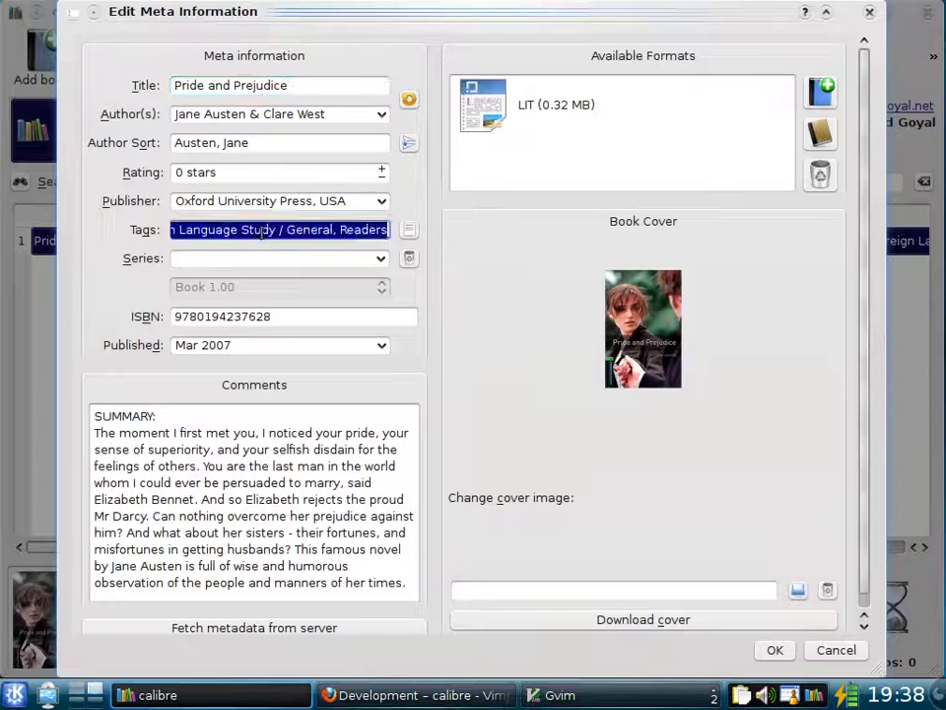
{"action": "type", "text": "Classic"}
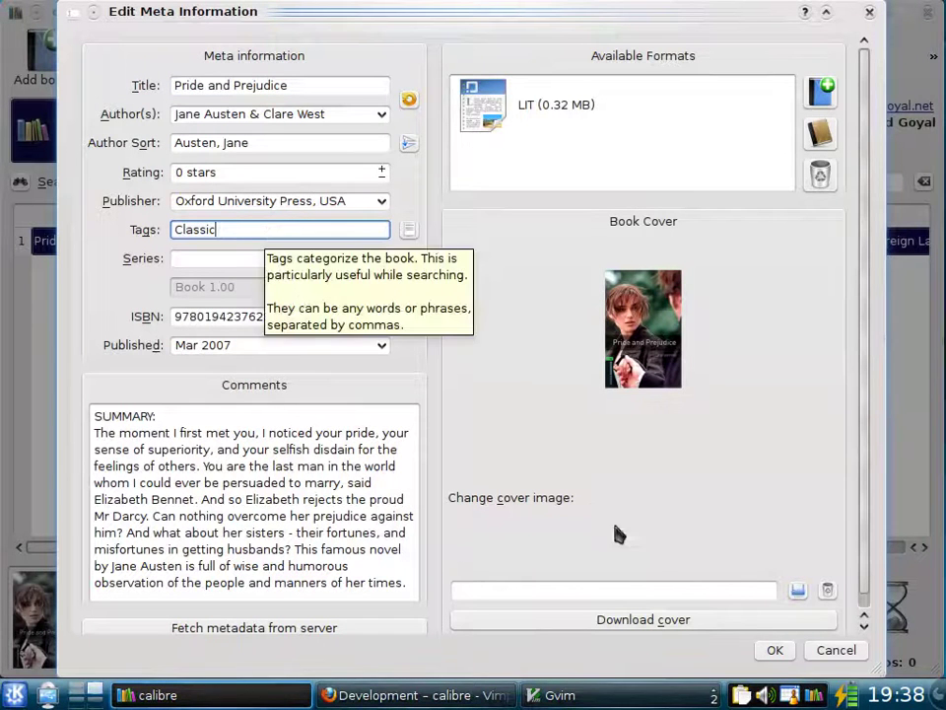
{"action": "left_click", "coordinate": [774, 652]}
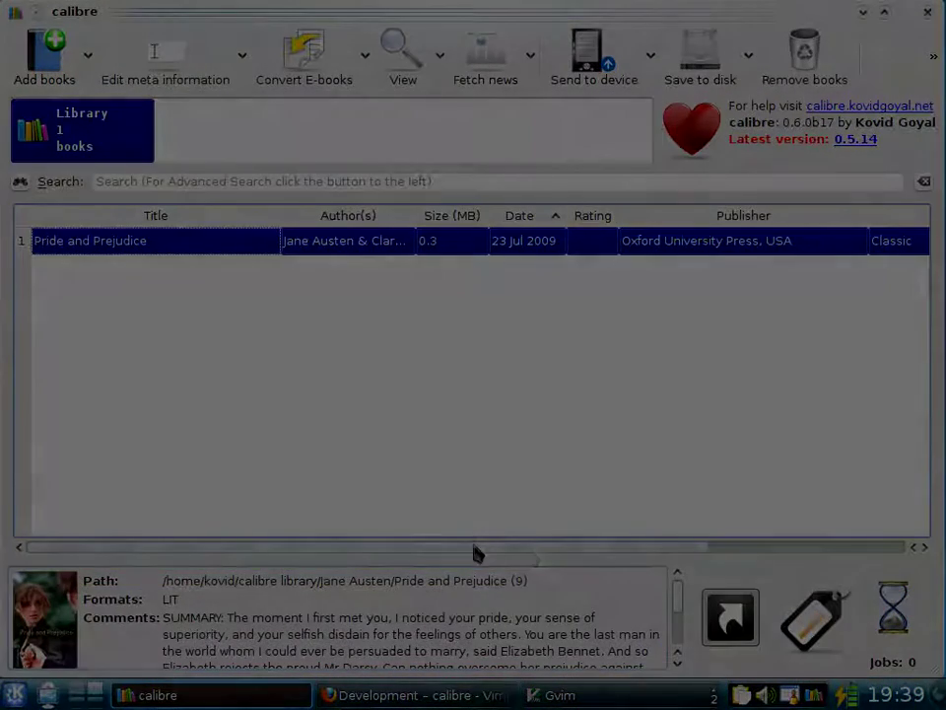
{"action": "left_click_drag", "start_coordinate": [475, 550], "coordinate": [585, 556]}
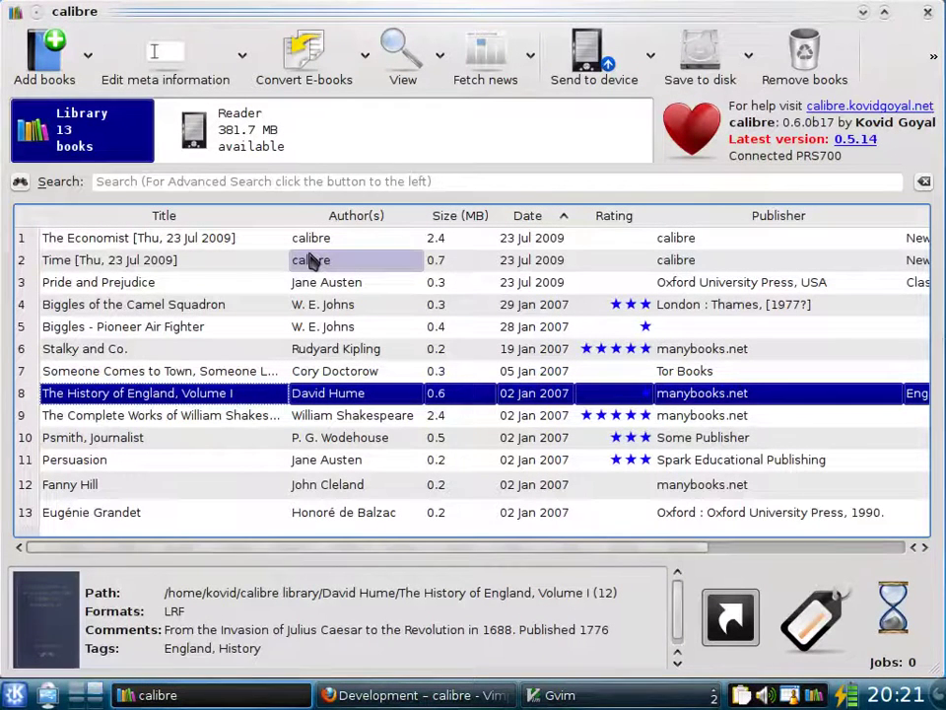
{"action": "mouse_move", "coordinate": [281, 127]}
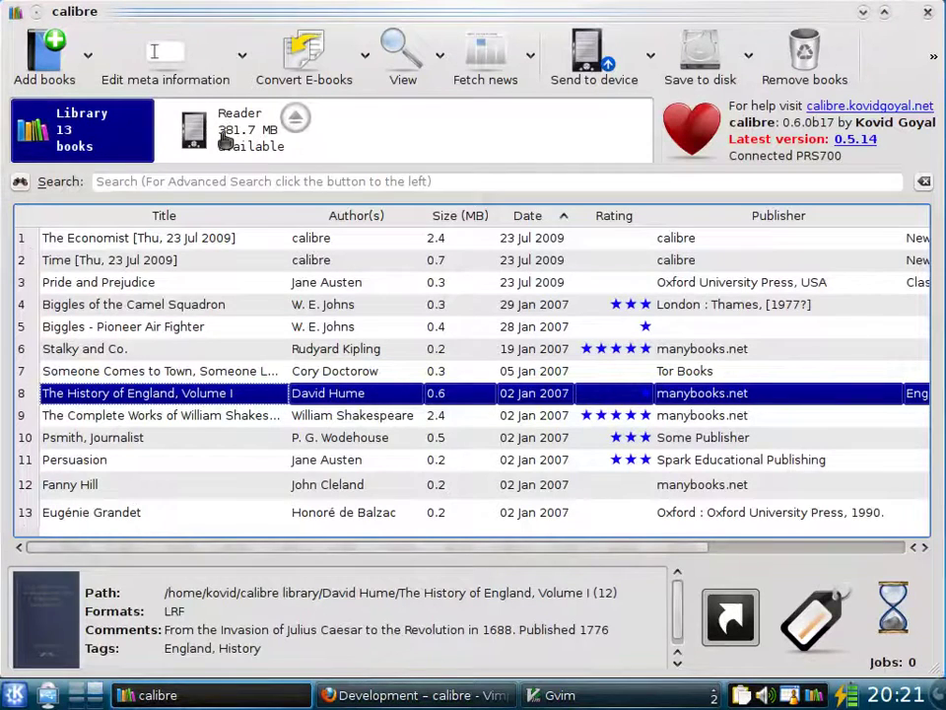
{"action": "left_click", "coordinate": [225, 141]}
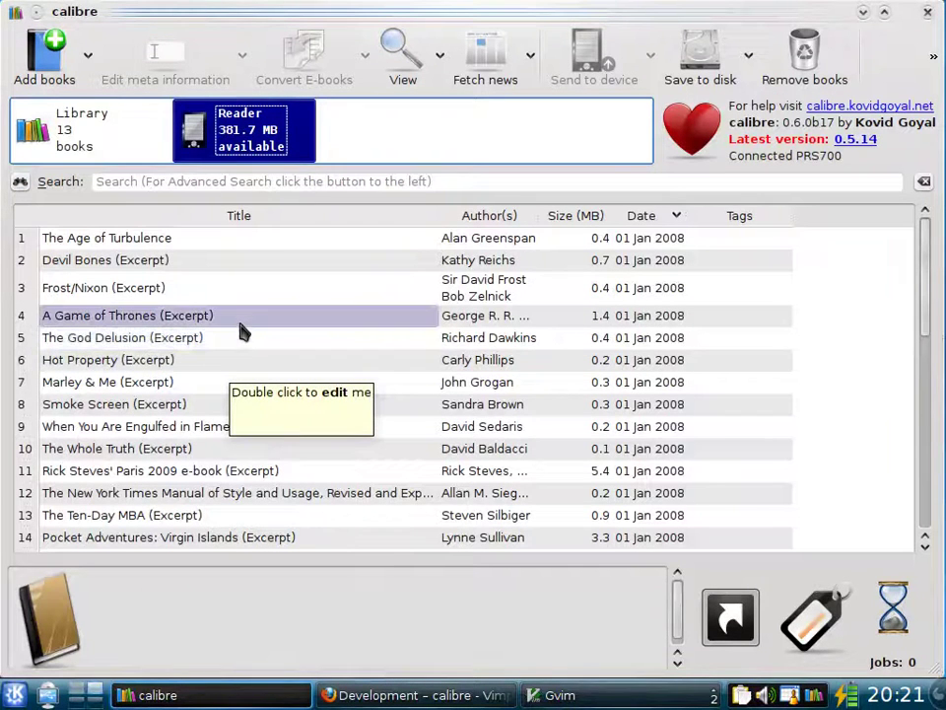
Step: Send Pride and Prejudice to the Reader, accepting auto-conversion to a supported format
{"action": "left_click", "coordinate": [90, 144]}
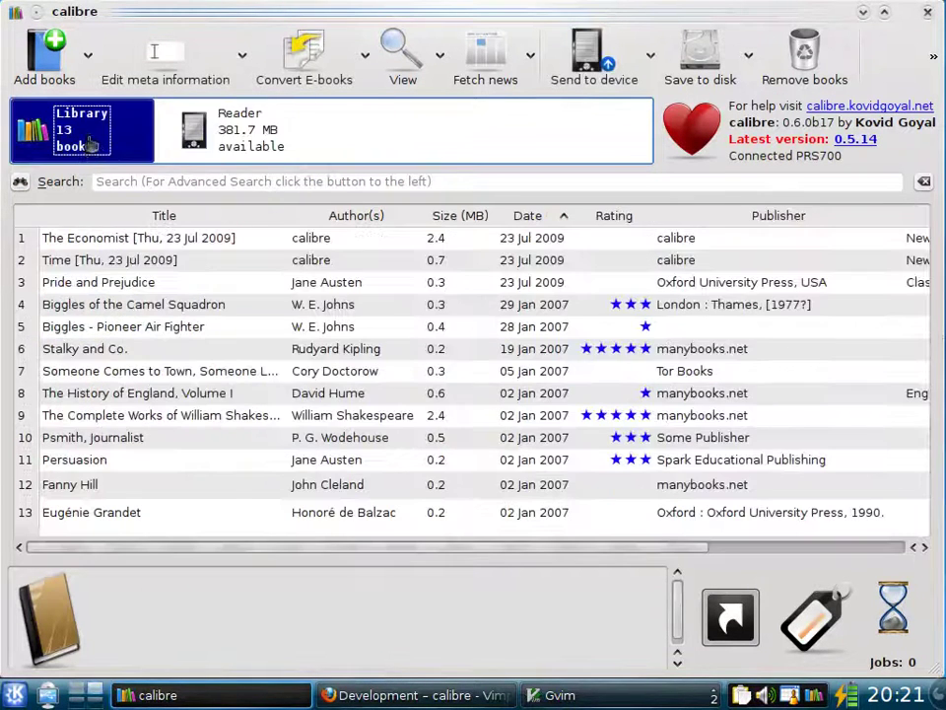
{"action": "left_click", "coordinate": [89, 286]}
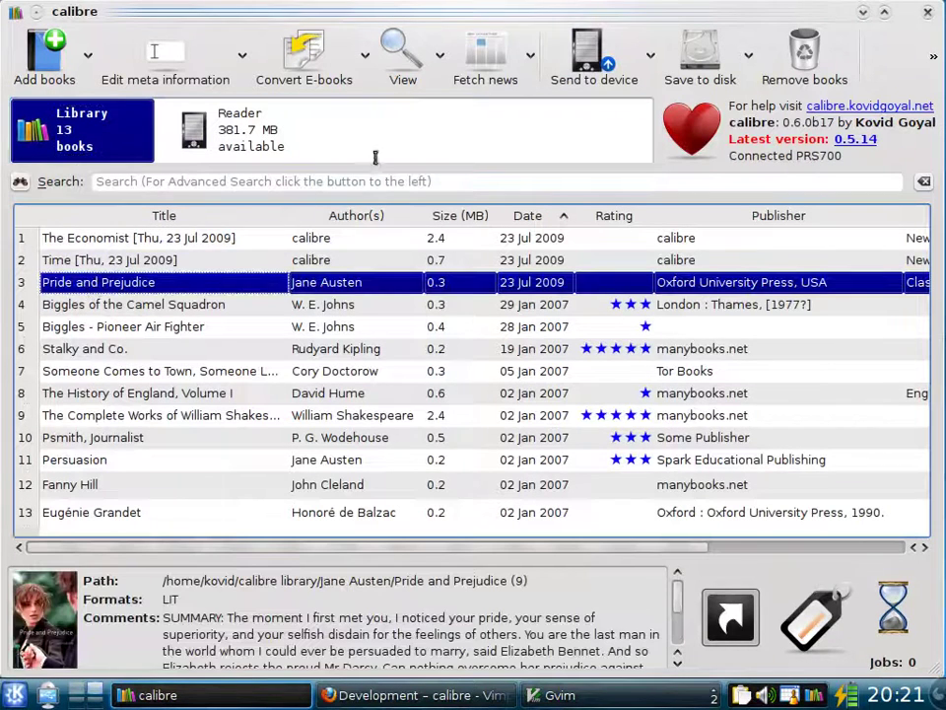
{"action": "left_click", "coordinate": [585, 58]}
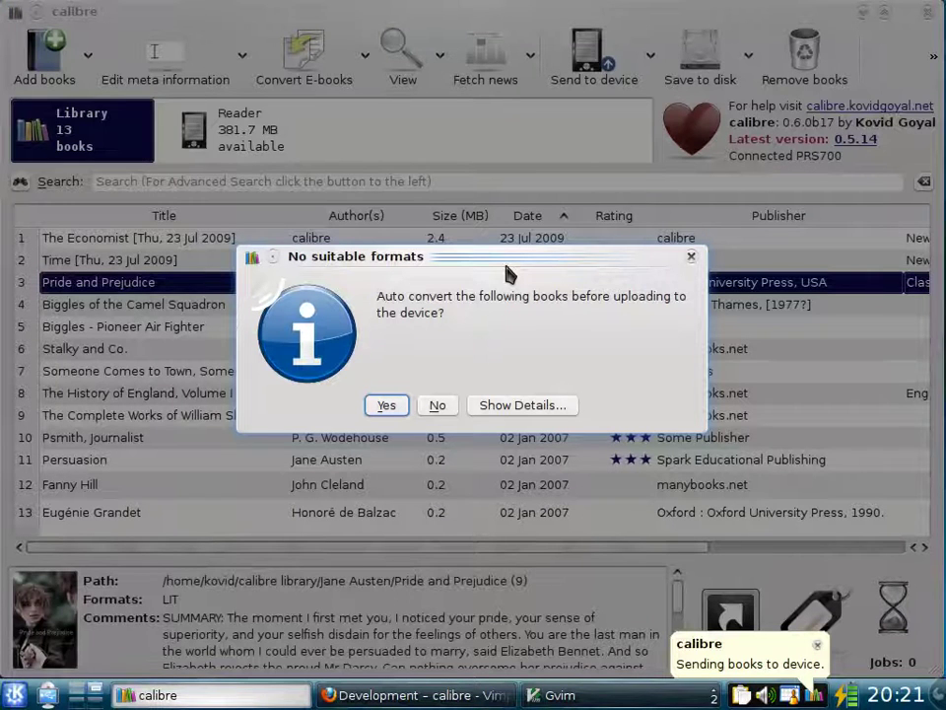
{"action": "left_click", "coordinate": [386, 405]}
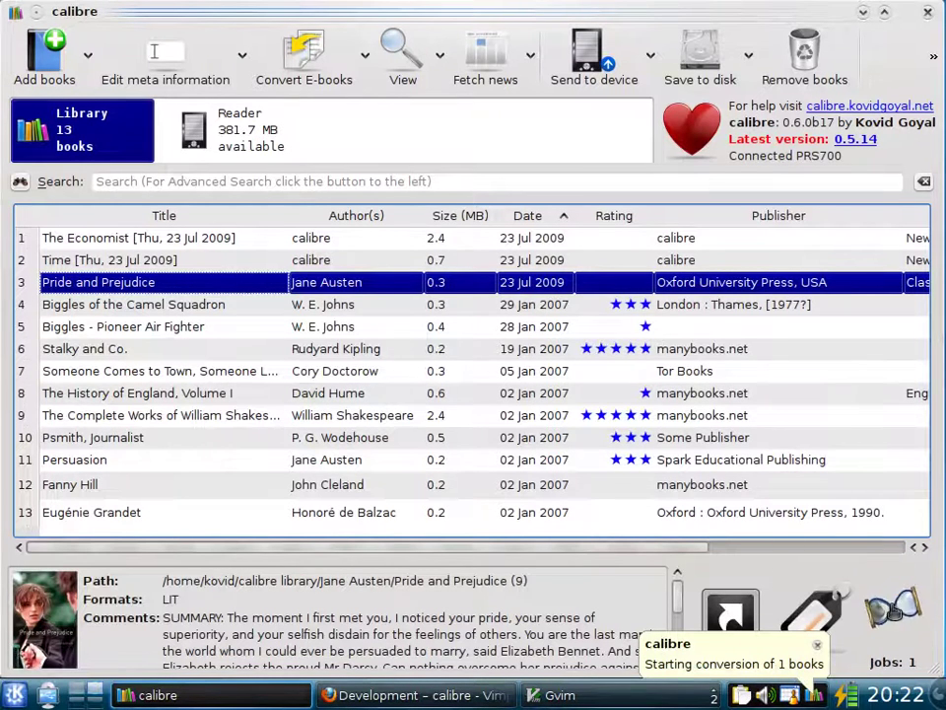
Step: Review the running conversion job, then bring up the Fetch news recipe list
{"action": "left_click", "coordinate": [891, 592]}
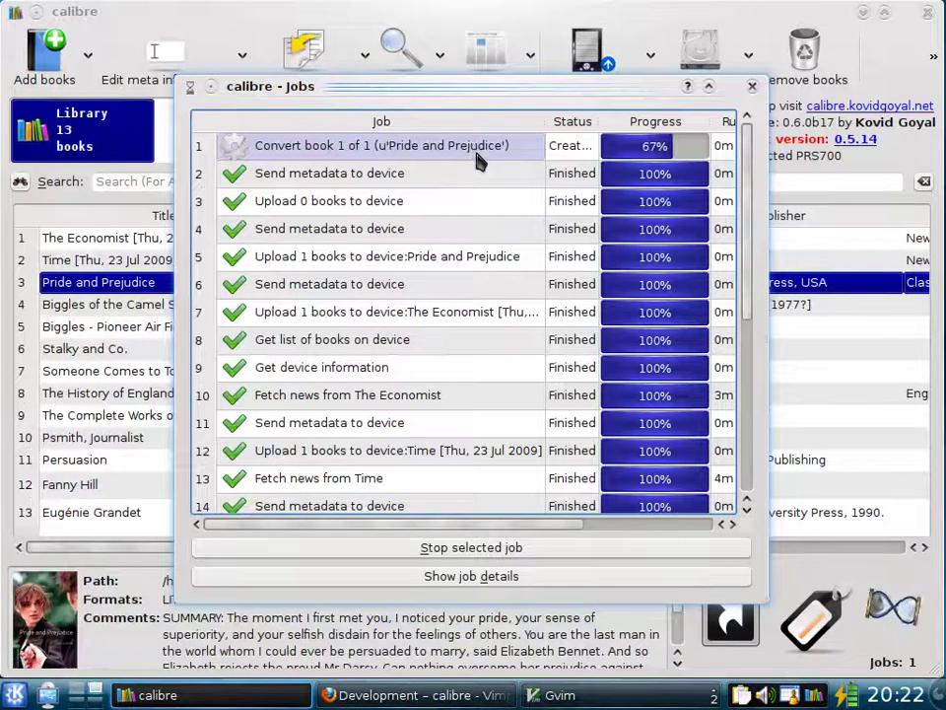
{"action": "left_click", "coordinate": [752, 89]}
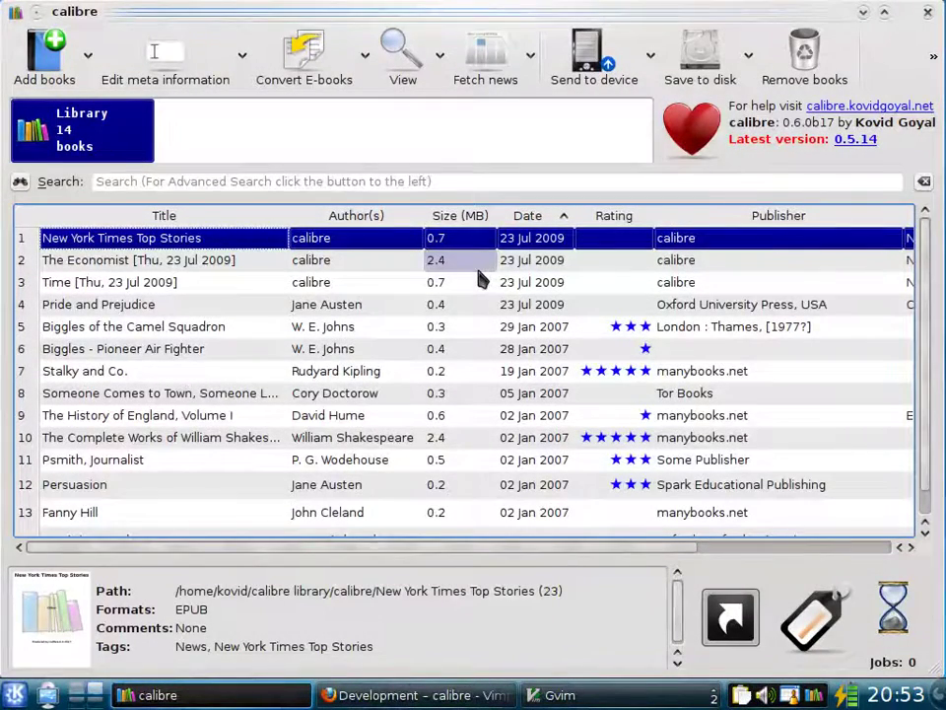
{"action": "left_click", "coordinate": [486, 61]}
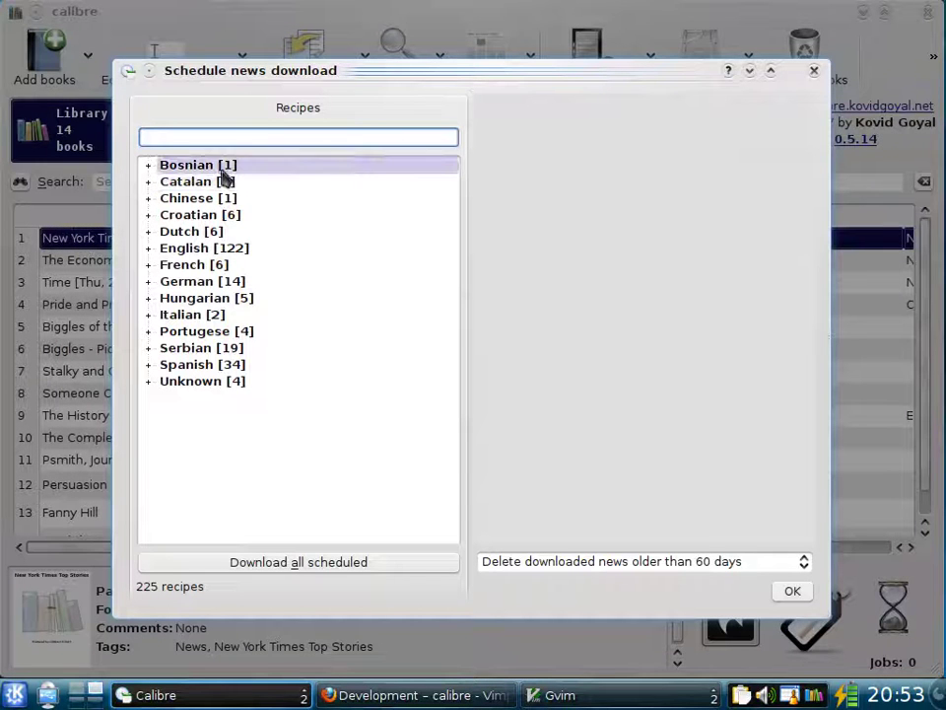
Step: Download The New Yorker news now from the English recipes and close the scheduler
{"action": "left_click", "coordinate": [149, 251]}
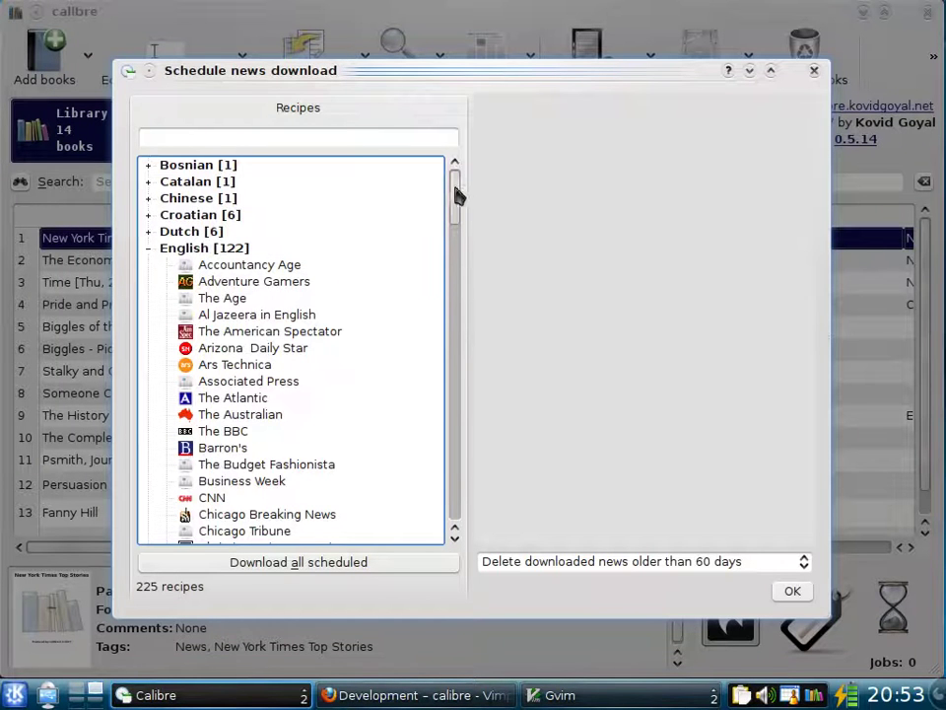
{"action": "left_click_drag", "start_coordinate": [457, 195], "coordinate": [437, 364]}
{"action": "left_click", "coordinate": [308, 450]}
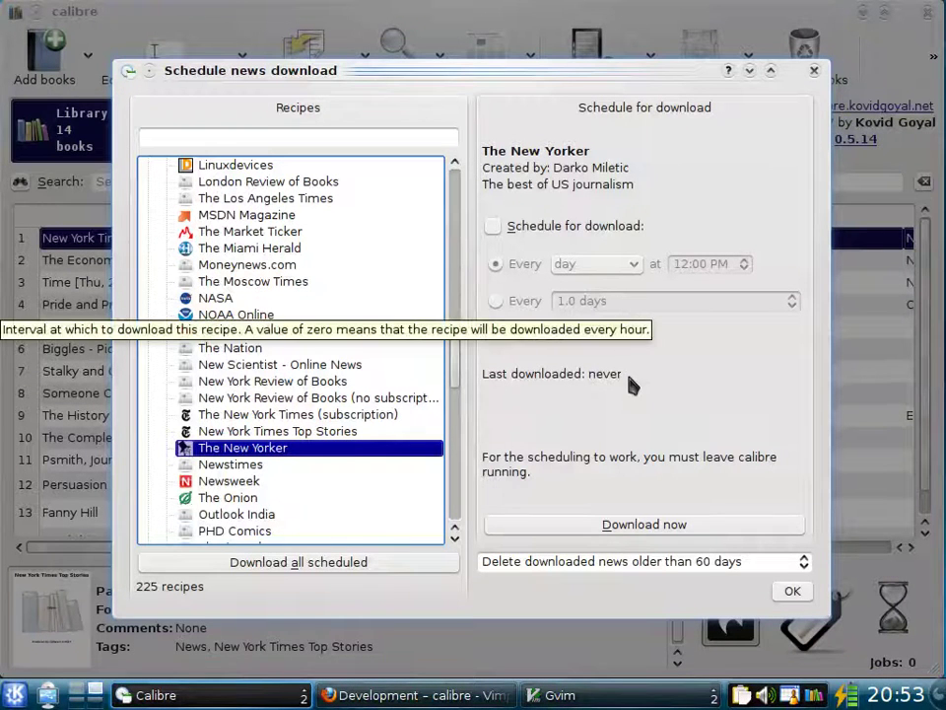
{"action": "left_click", "coordinate": [632, 541]}
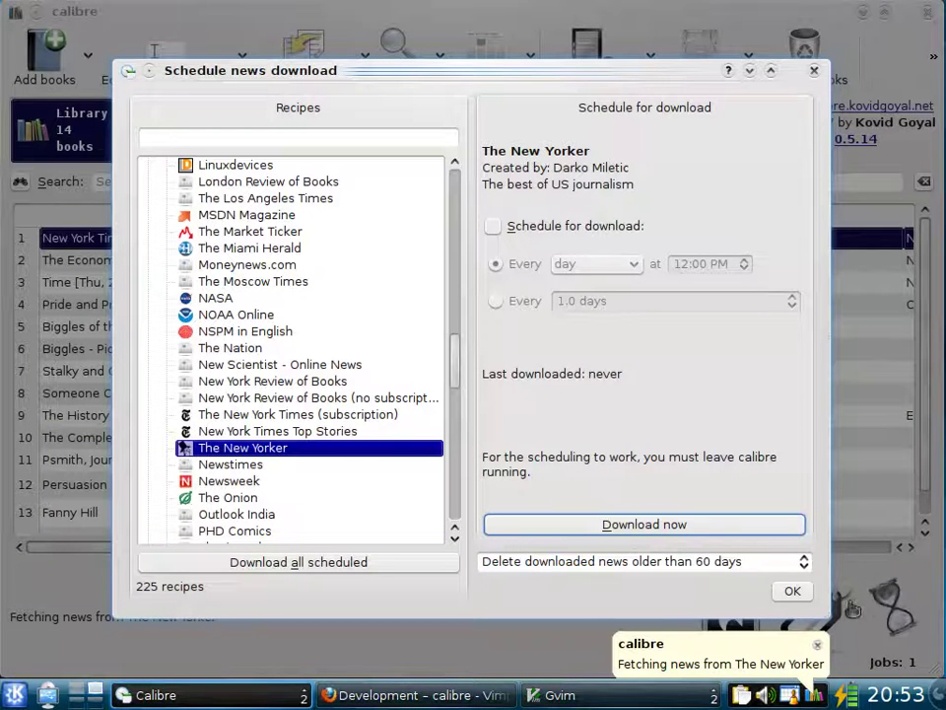
{"action": "left_click", "coordinate": [795, 592]}
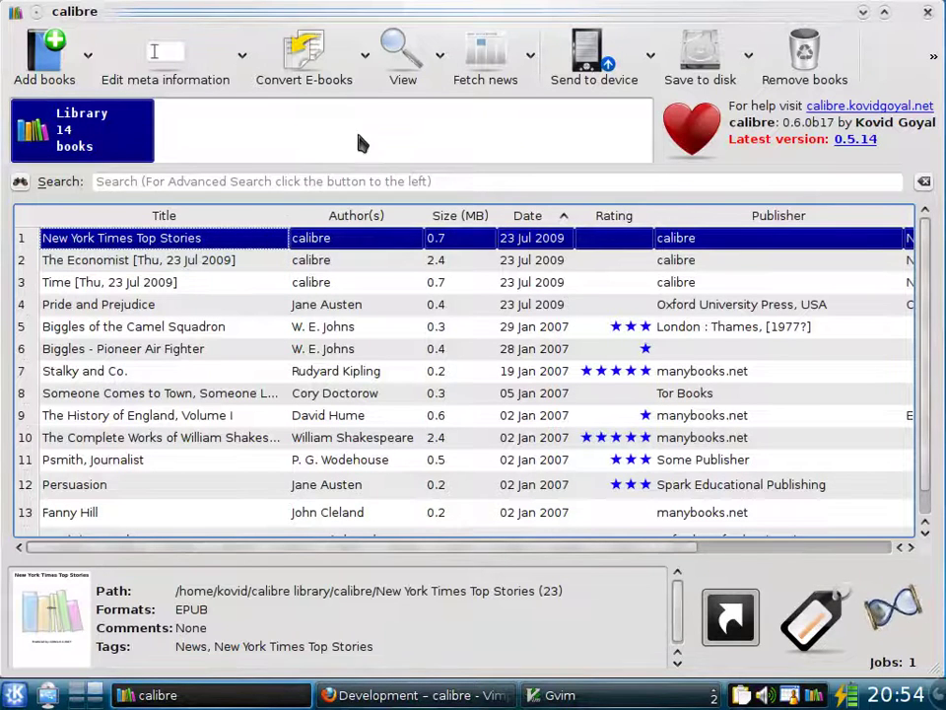
Step: Open New York Times Top Stories, read the health care story from All Top Stories, and maximize the viewer
{"action": "left_click", "coordinate": [403, 58]}
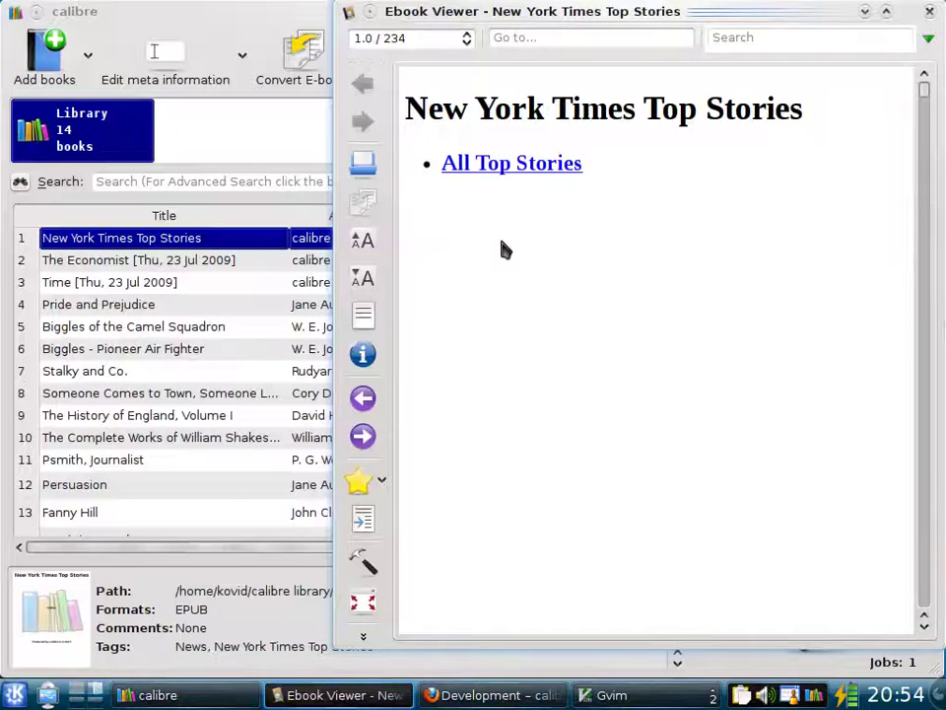
{"action": "left_click", "coordinate": [508, 175]}
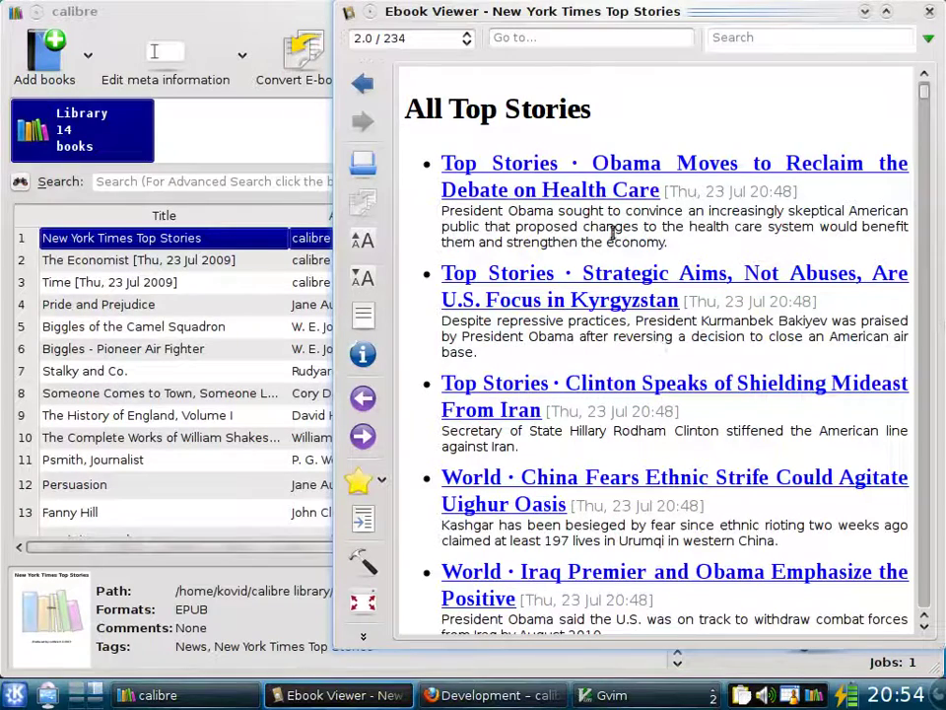
{"action": "left_click", "coordinate": [573, 204]}
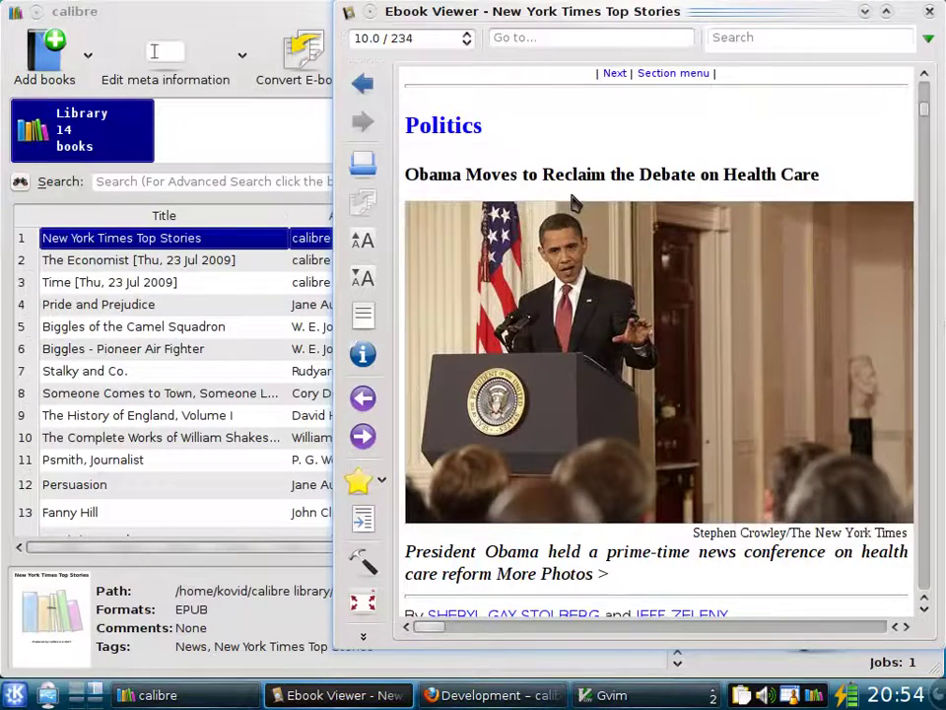
{"action": "scroll", "coordinate": [574, 204], "scroll_direction": "down", "scroll_amount": 3}
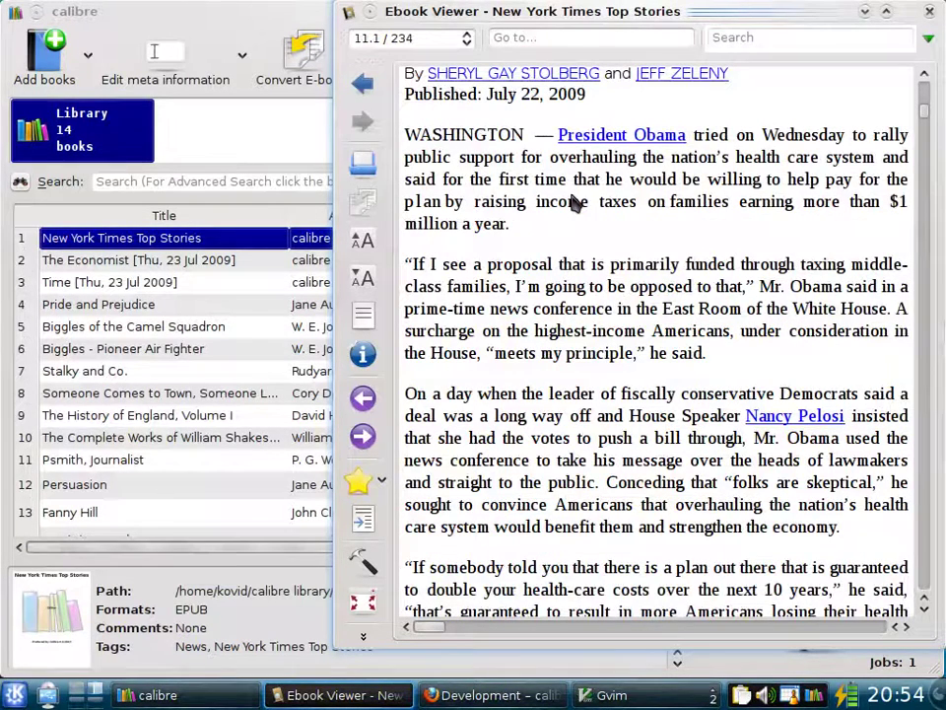
{"action": "scroll", "coordinate": [573, 203], "scroll_direction": "down", "scroll_amount": 3}
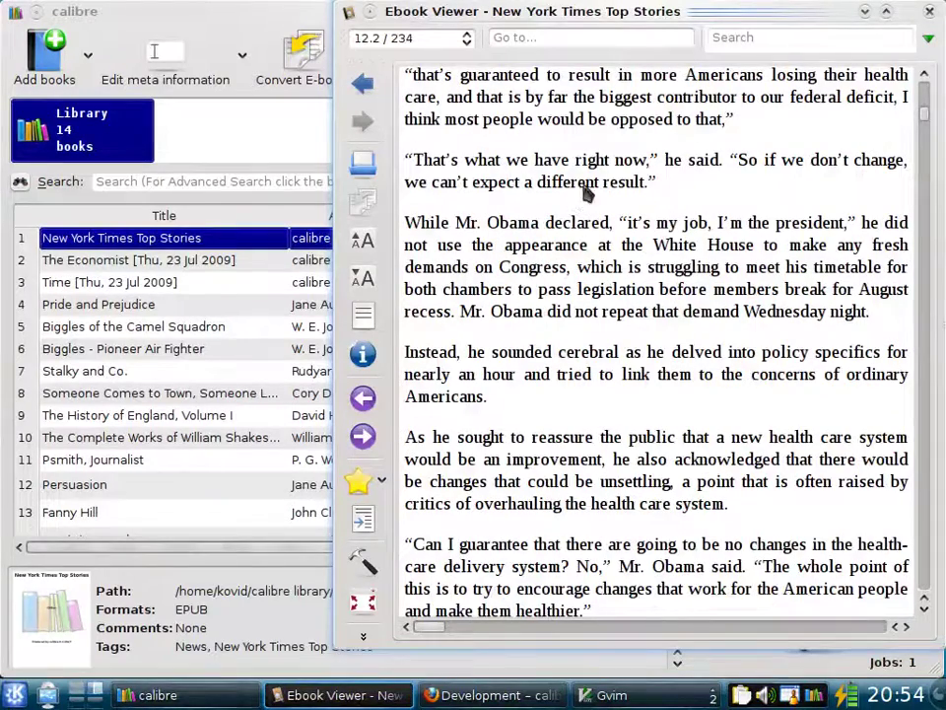
{"action": "double_click", "coordinate": [662, 12]}
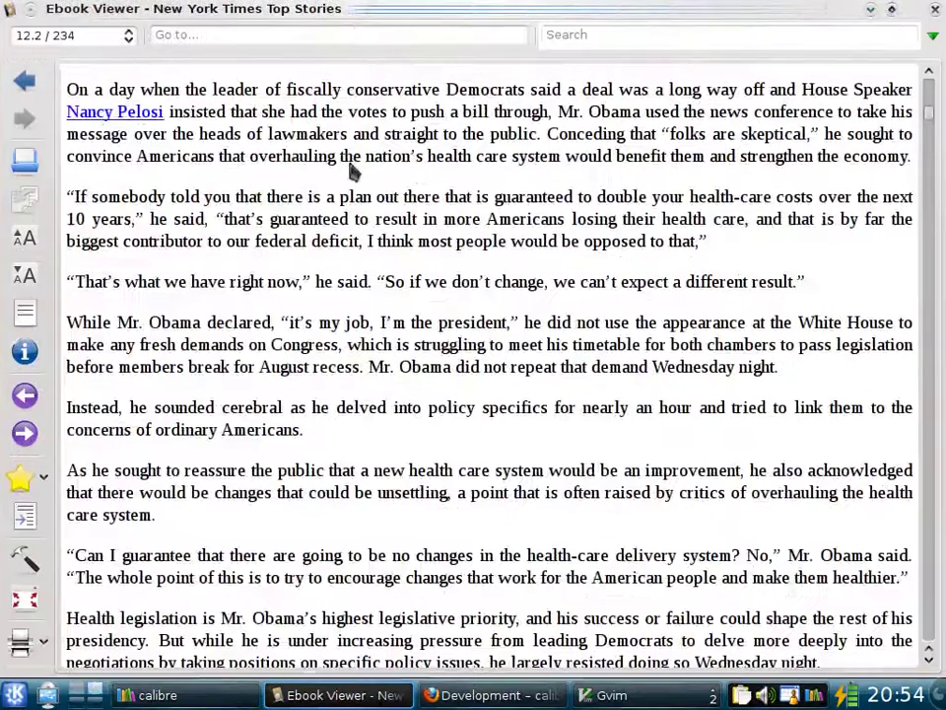
Step: Show a widened table of contents and jump to the Amazon–Zappos technology article
{"action": "left_click", "coordinate": [24, 313]}
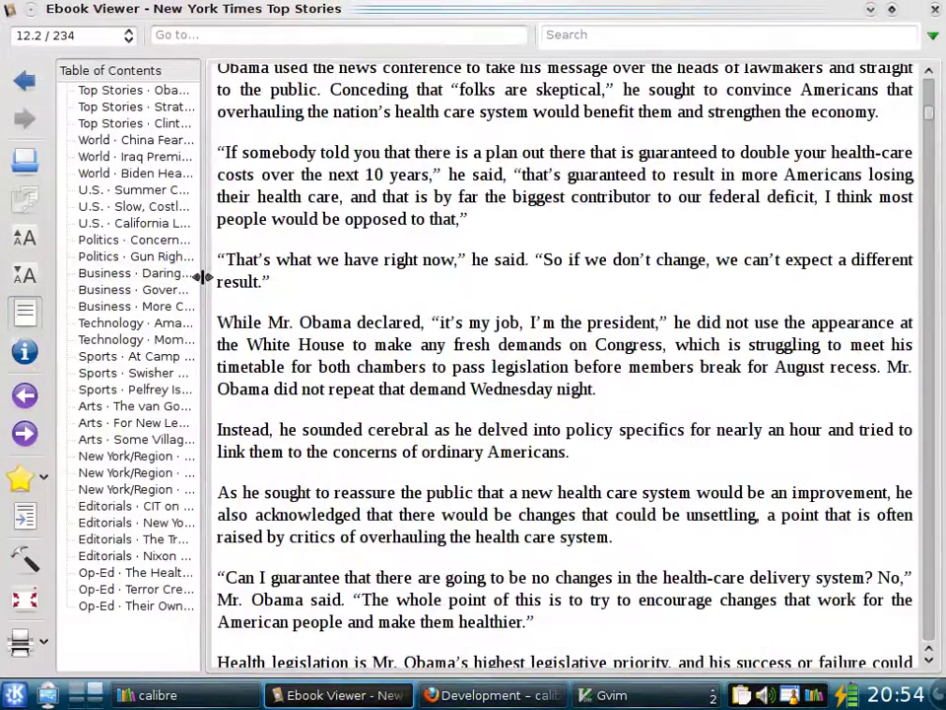
{"action": "left_click_drag", "start_coordinate": [201, 275], "coordinate": [376, 275]}
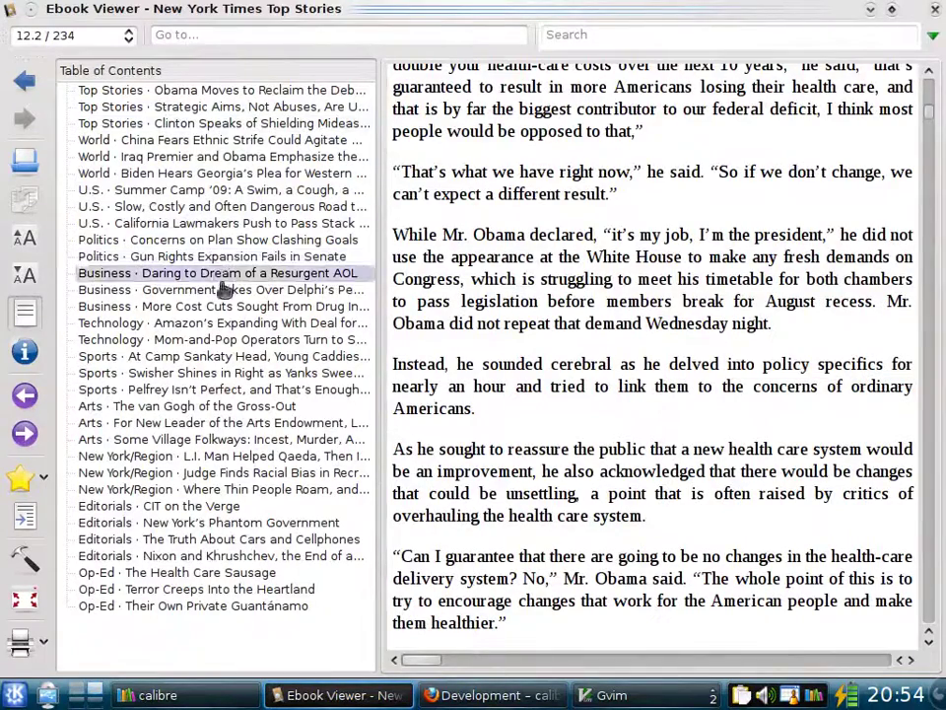
{"action": "left_click", "coordinate": [223, 323]}
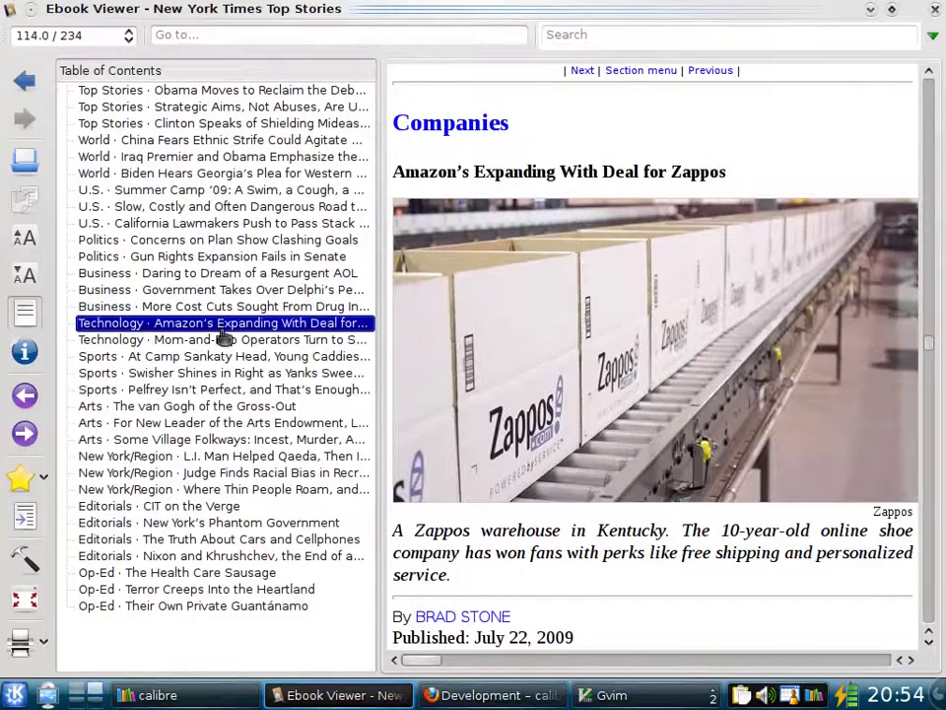
Step: Page through the article, then read the L.I. Man Helped Qaeda article and close the viewer
{"action": "left_click", "coordinate": [926, 412]}
{"action": "left_click", "coordinate": [928, 412]}
{"action": "left_click", "coordinate": [927, 412]}
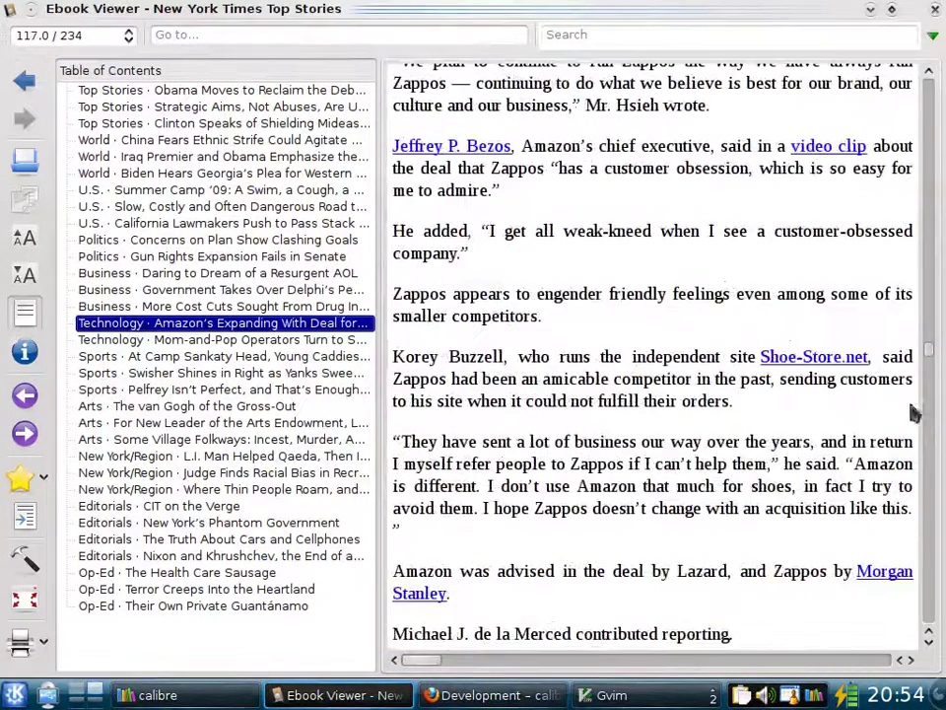
{"action": "left_click", "coordinate": [304, 458]}
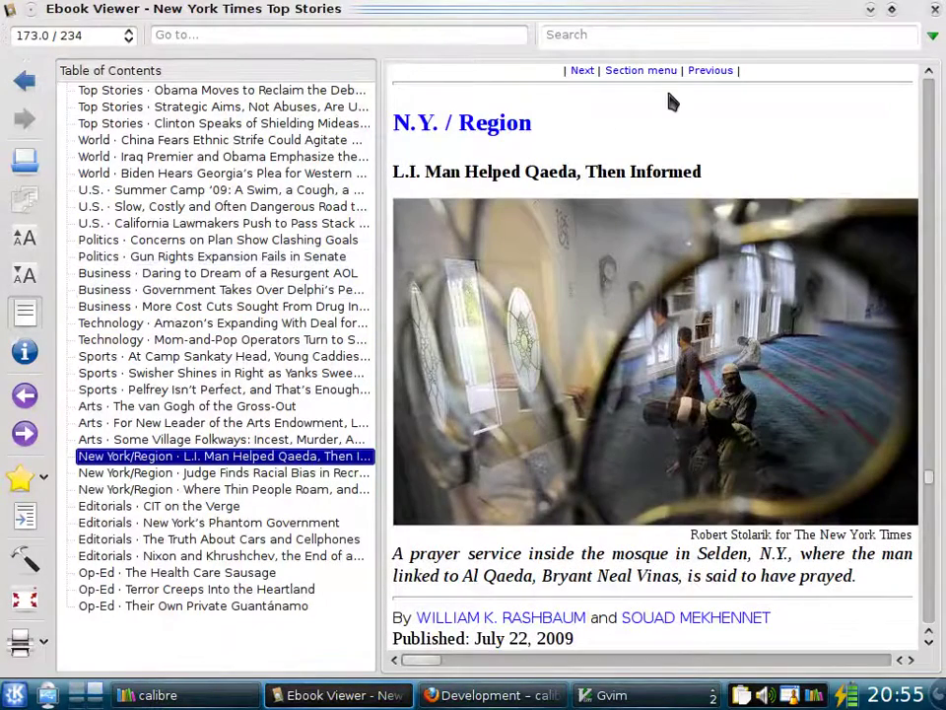
{"action": "key", "text": "alt+F4"}
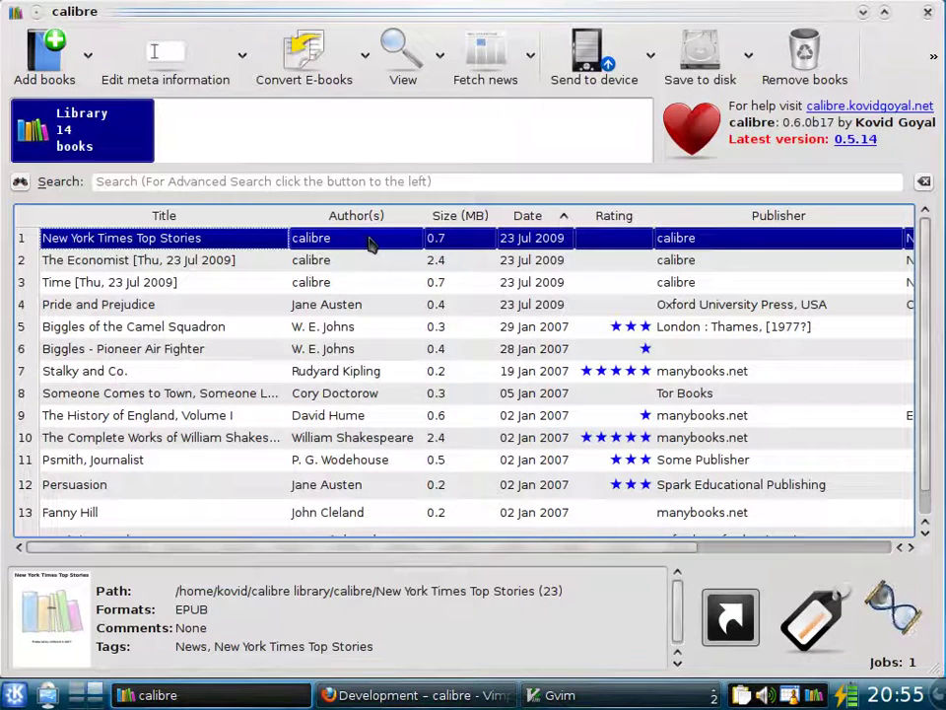
Step: Download The New Yorker news, then flip through covers toward Shakespeare and Persuasion and hide the cover browser
{"action": "left_click", "coordinate": [496, 78]}
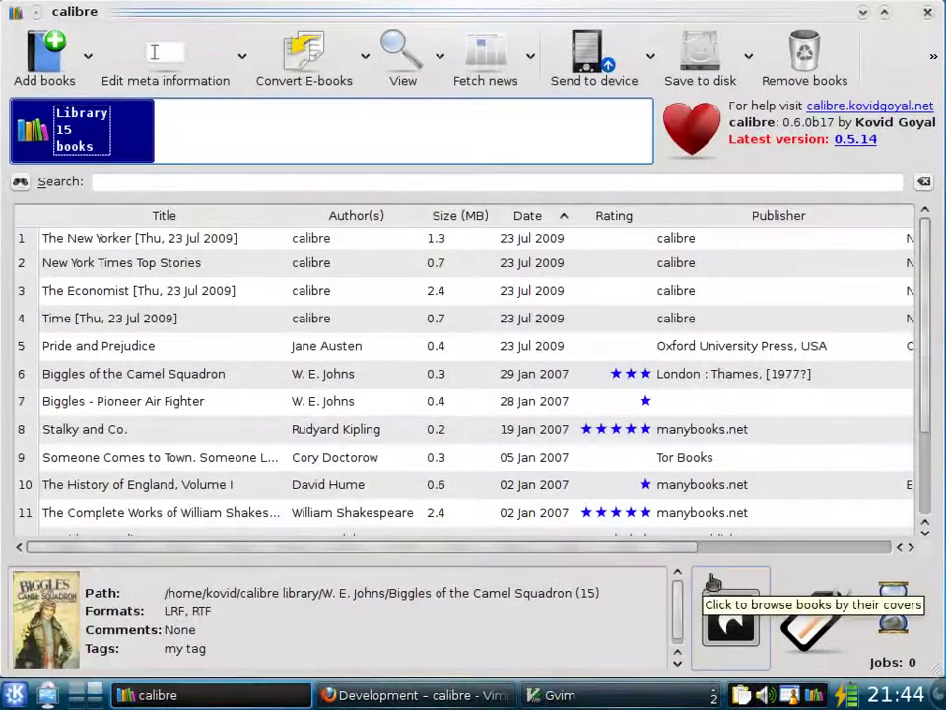
{"action": "left_click", "coordinate": [731, 638]}
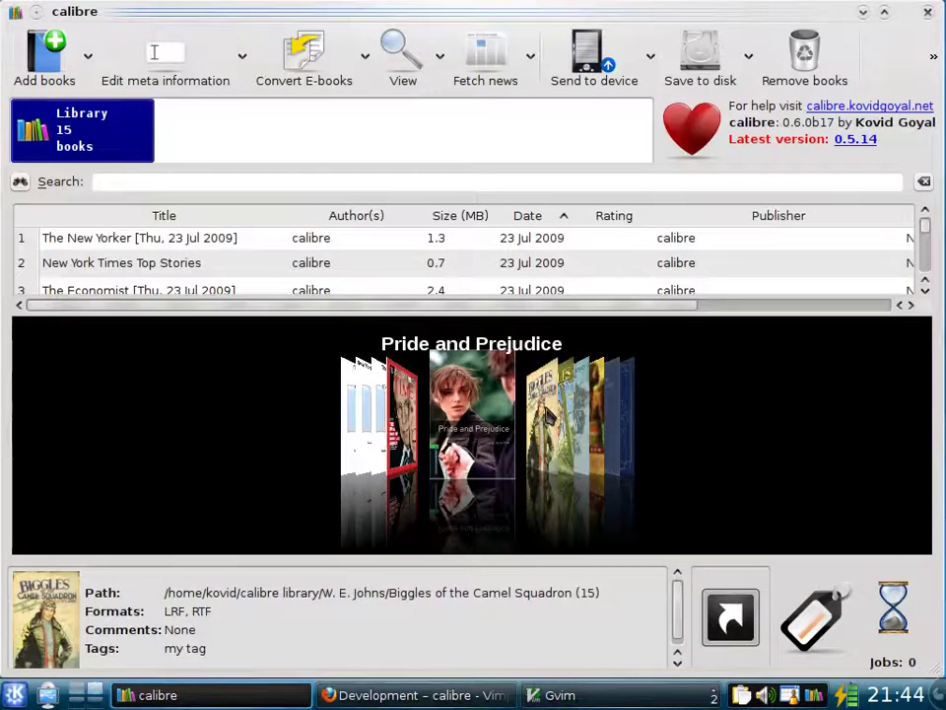
{"action": "key", "text": "Right"}
{"action": "key", "text": "Right"}
{"action": "key", "text": "Right"}
{"action": "key", "text": "Right"}
{"action": "key", "text": "Right"}
{"action": "key", "text": "Right"}
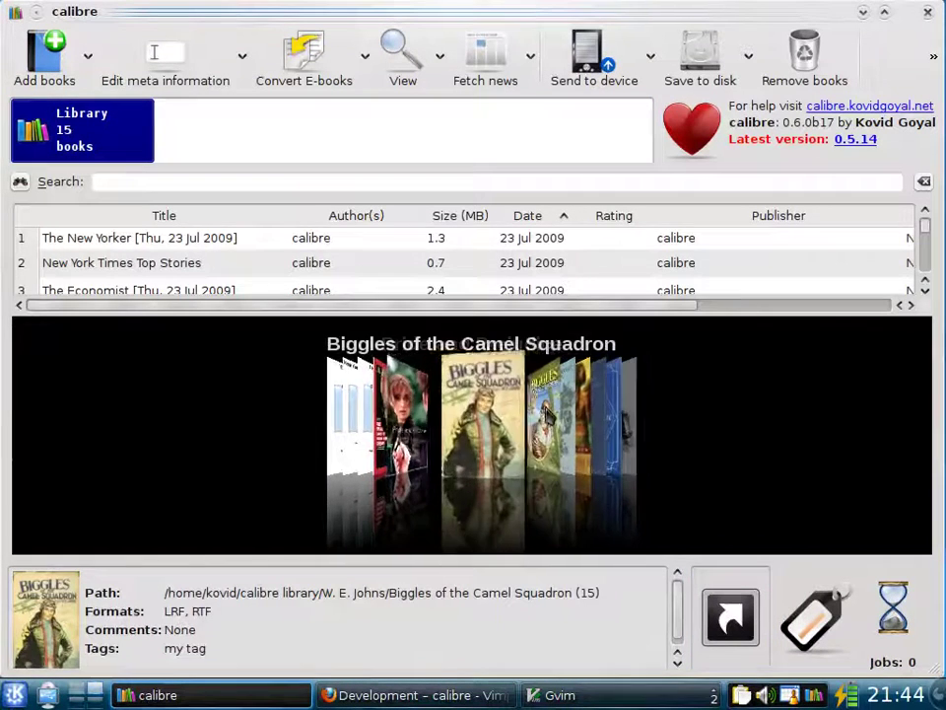
{"action": "key", "text": "Right"}
{"action": "key", "text": "Right"}
{"action": "key", "text": "Right"}
{"action": "key", "text": "Right"}
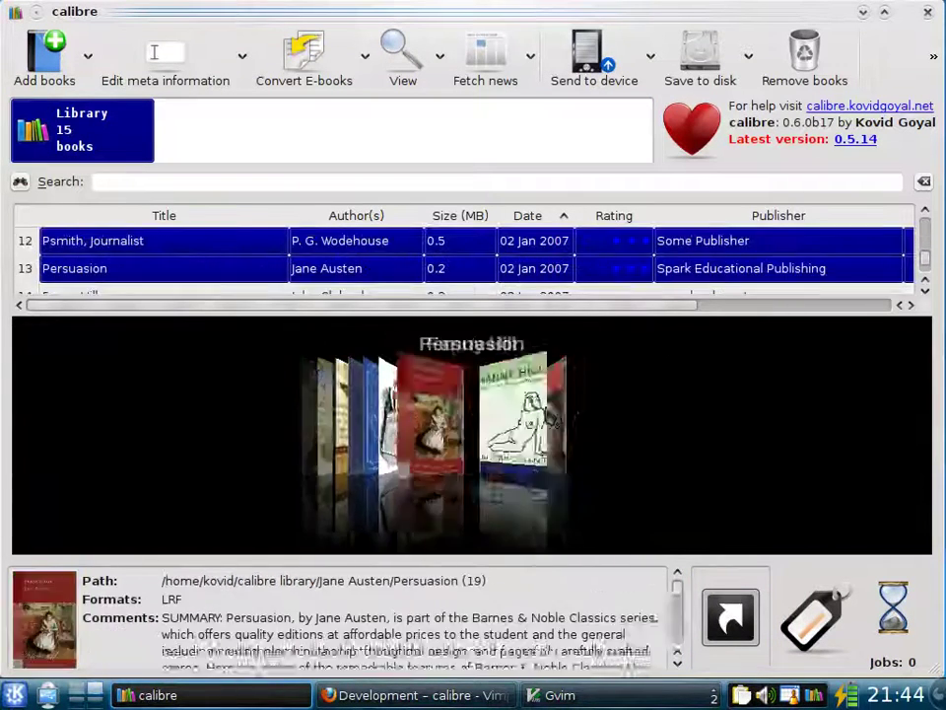
{"action": "key", "text": "Left"}
{"action": "key", "text": "Left"}
{"action": "key", "text": "Left"}
{"action": "key", "text": "Left"}
{"action": "key", "text": "Left"}
{"action": "key", "text": "Left"}
{"action": "key", "text": "Left"}
{"action": "key", "text": "Left"}
{"action": "key", "text": "Left"}
{"action": "key", "text": "Left"}
{"action": "key", "text": "Left"}
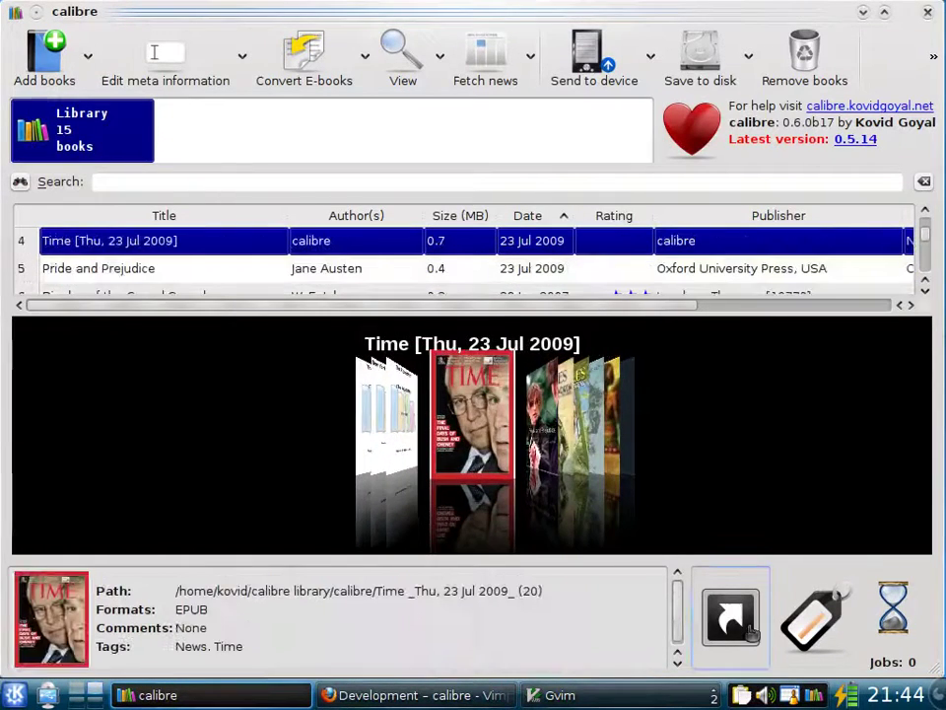
{"action": "key", "text": "shift+alt+b"}
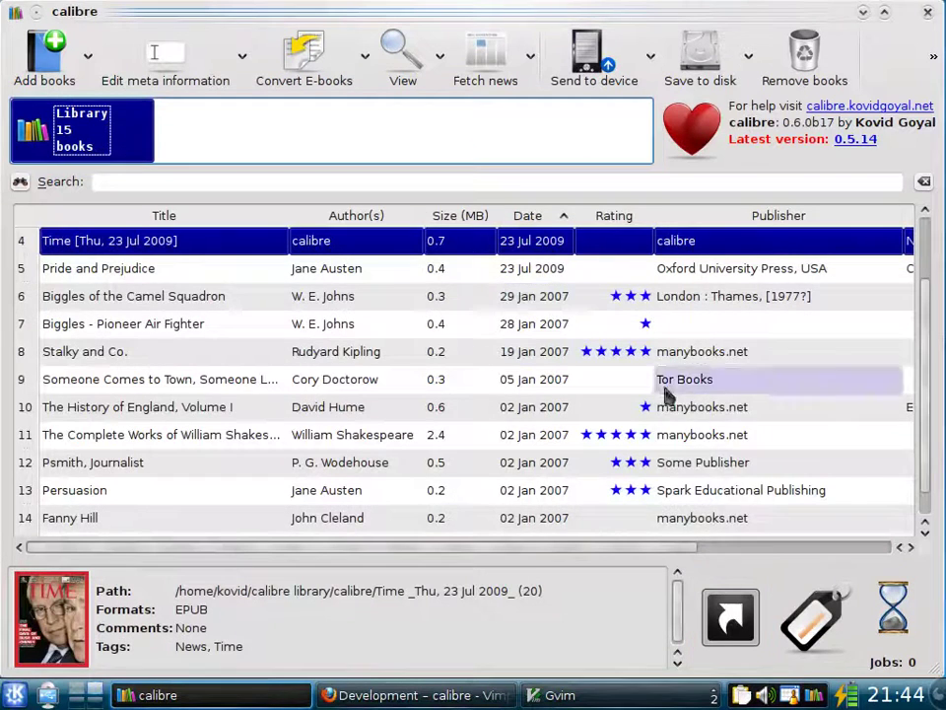
Step: Show the tag browser with Match any, filter by Jane Austen and W. E. Johns, then clear the search
{"action": "left_click", "coordinate": [814, 619]}
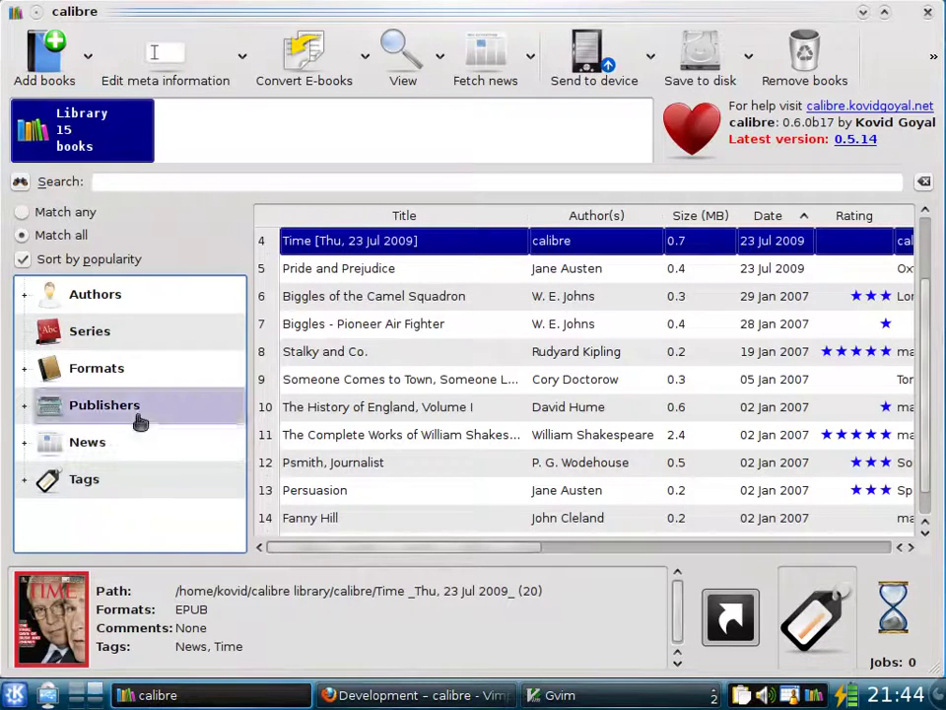
{"action": "left_click", "coordinate": [21, 212]}
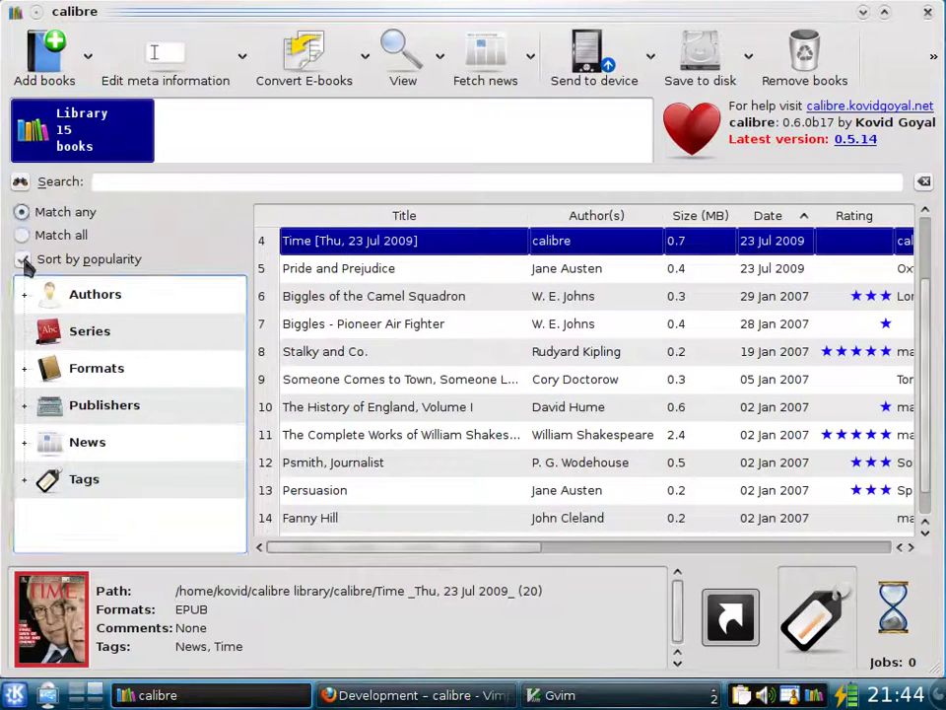
{"action": "left_click", "coordinate": [26, 298]}
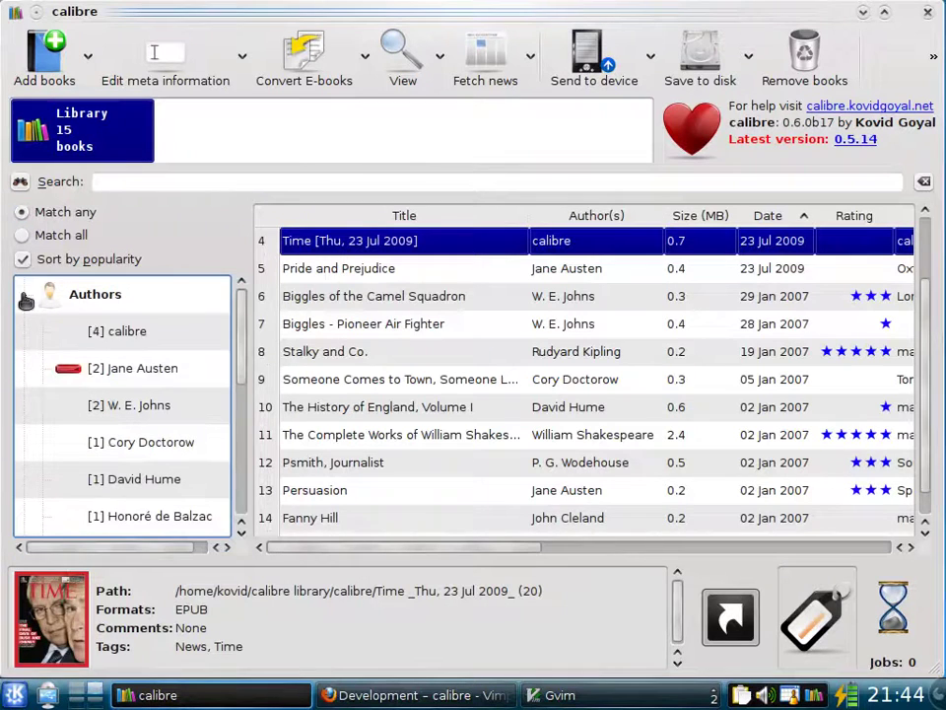
{"action": "left_click", "coordinate": [67, 368]}
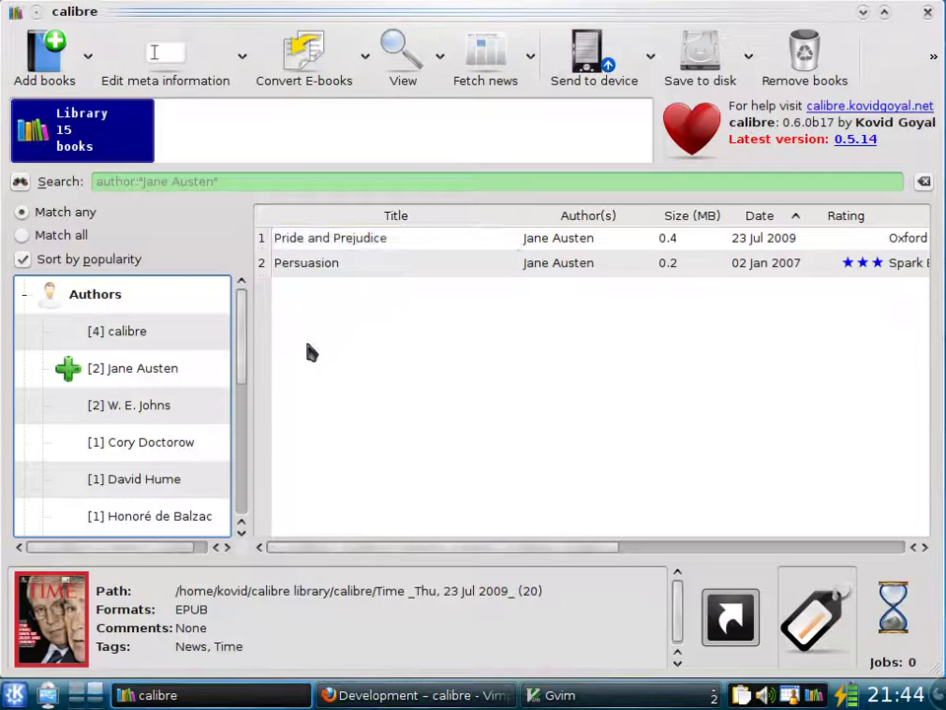
{"action": "left_click", "coordinate": [73, 416]}
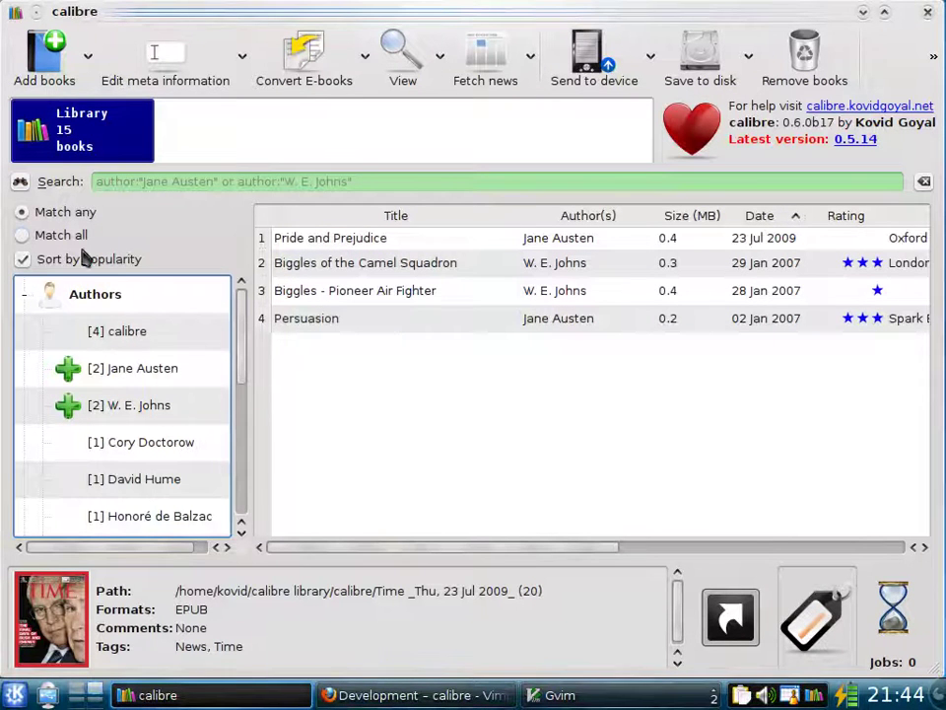
{"action": "left_click", "coordinate": [922, 186]}
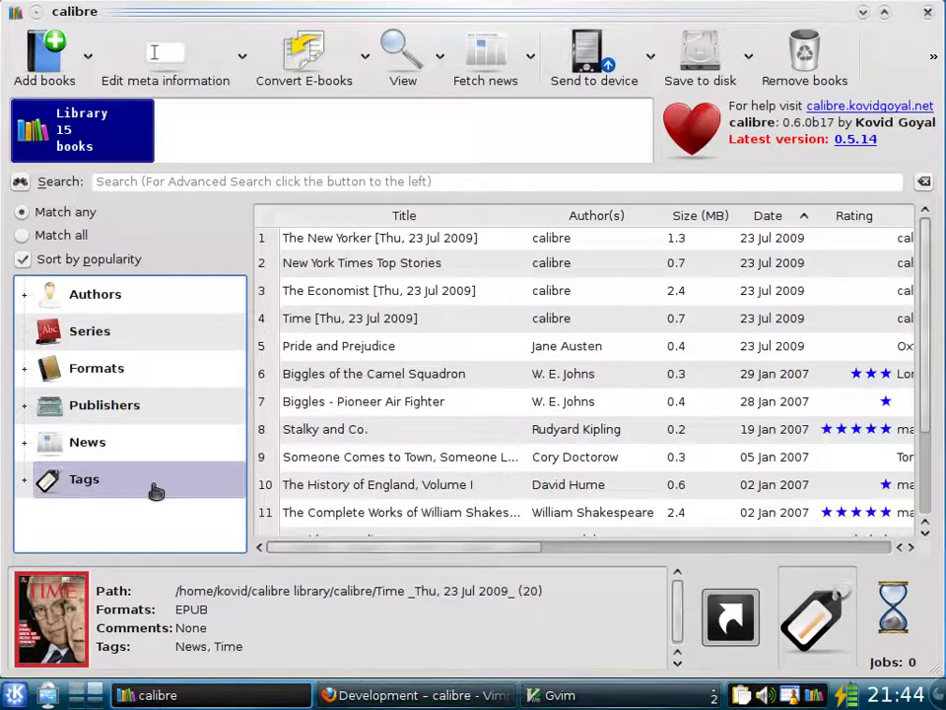
Step: Give Stalky and Co. the tag 'my tag' in its Tags cell
{"action": "left_click_drag", "start_coordinate": [374, 547], "coordinate": [574, 562]}
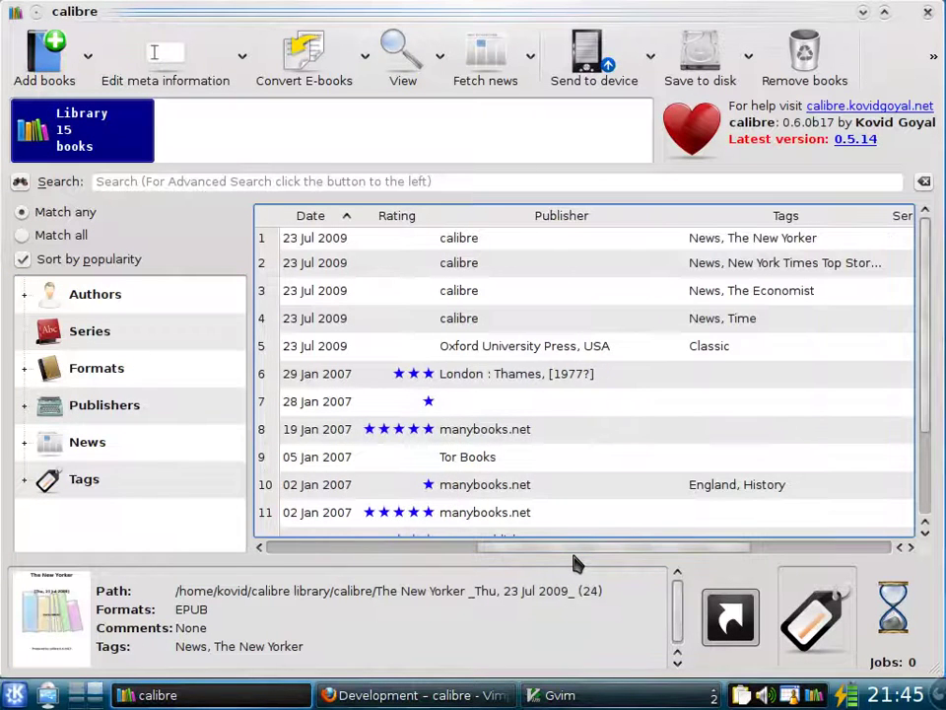
{"action": "left_click", "coordinate": [721, 443]}
{"action": "left_click", "coordinate": [720, 439]}
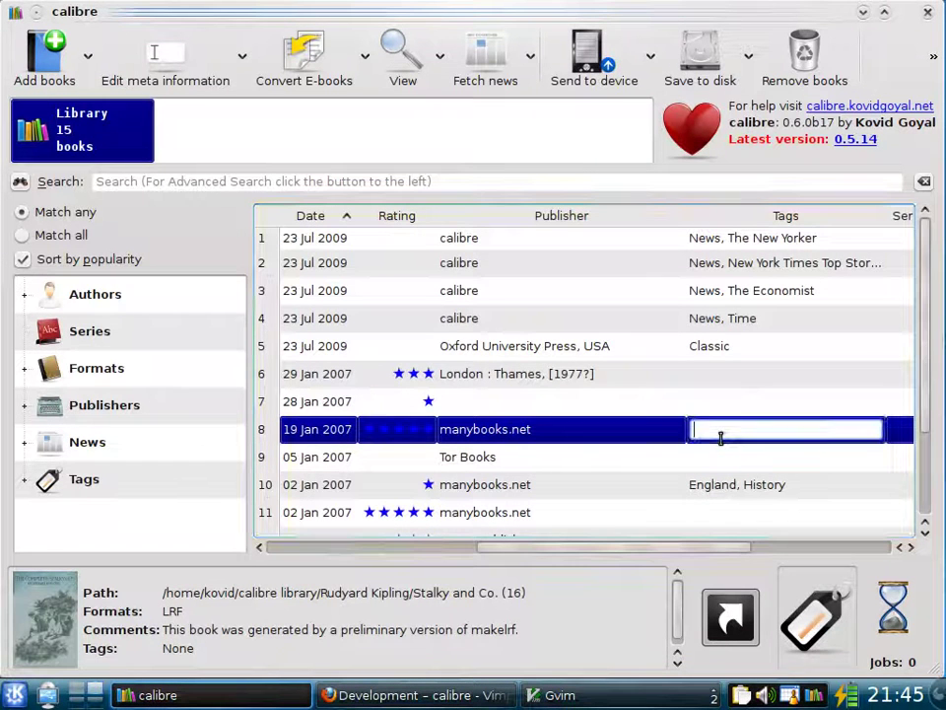
{"action": "type", "text": "my tag"}
{"action": "key", "text": "Return"}
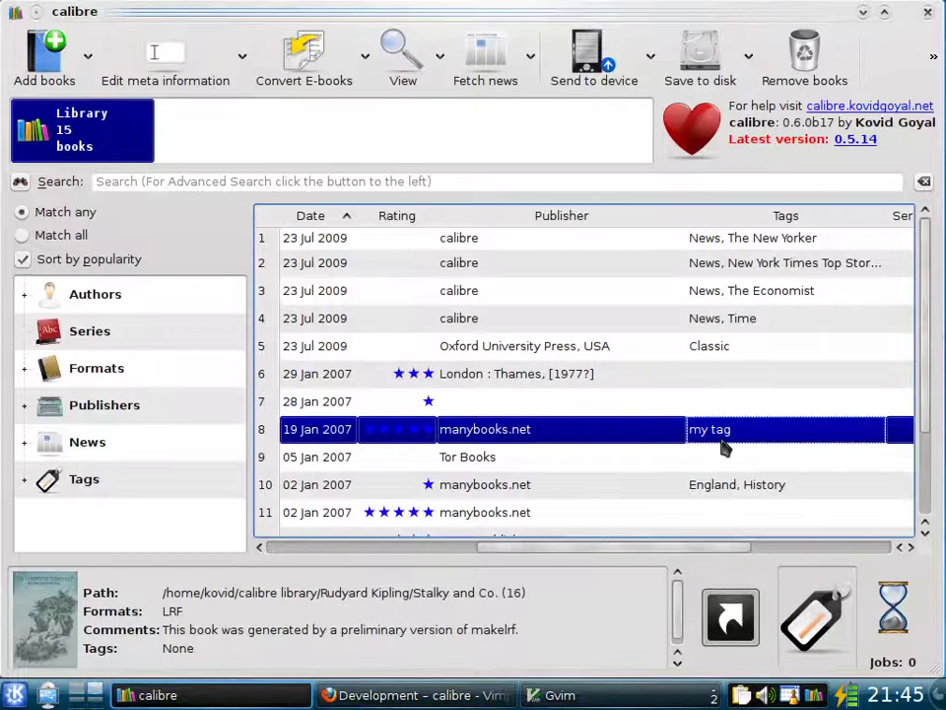
Step: Filter the library by 'my tag' in the tag browser to show only Stalky and Co
{"action": "left_click", "coordinate": [25, 482]}
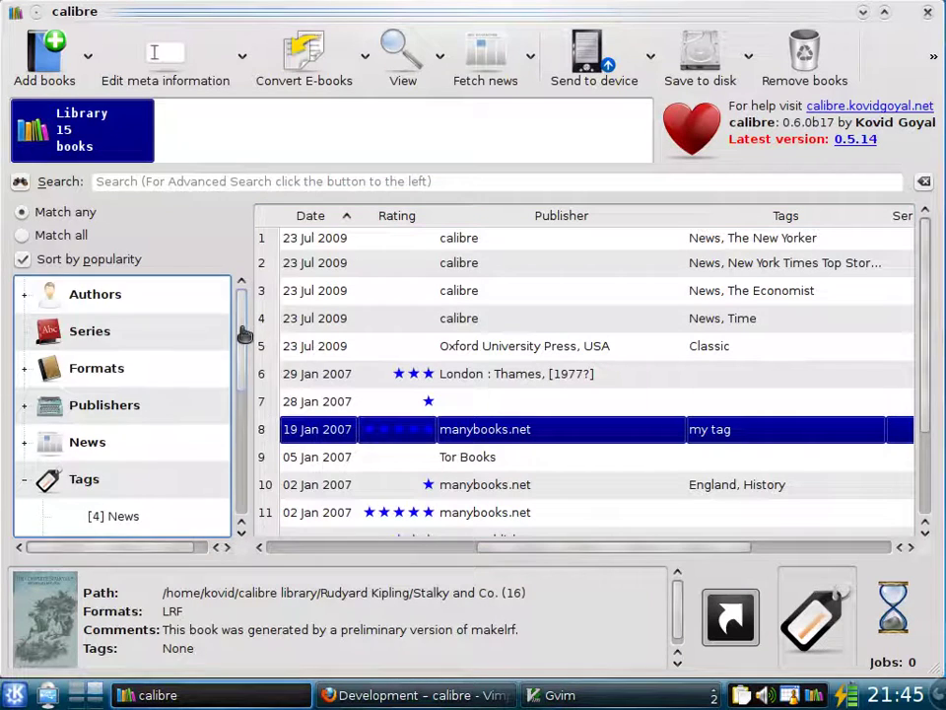
{"action": "scroll", "coordinate": [244, 374], "scroll_direction": "down", "scroll_amount": 1}
{"action": "left_click_drag", "start_coordinate": [246, 382], "coordinate": [246, 410]}
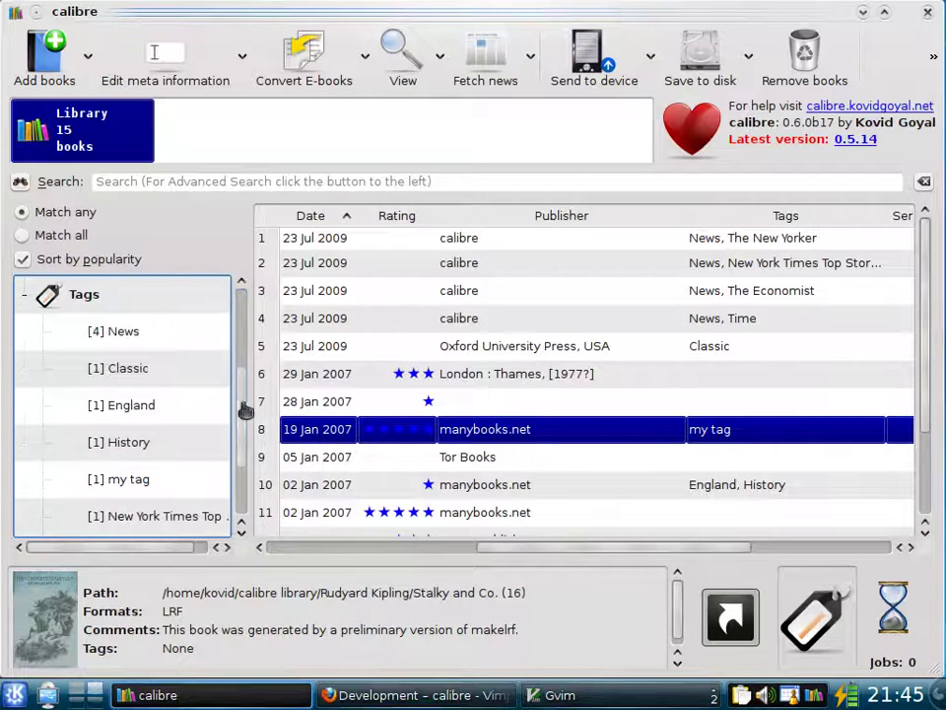
{"action": "left_click", "coordinate": [74, 488]}
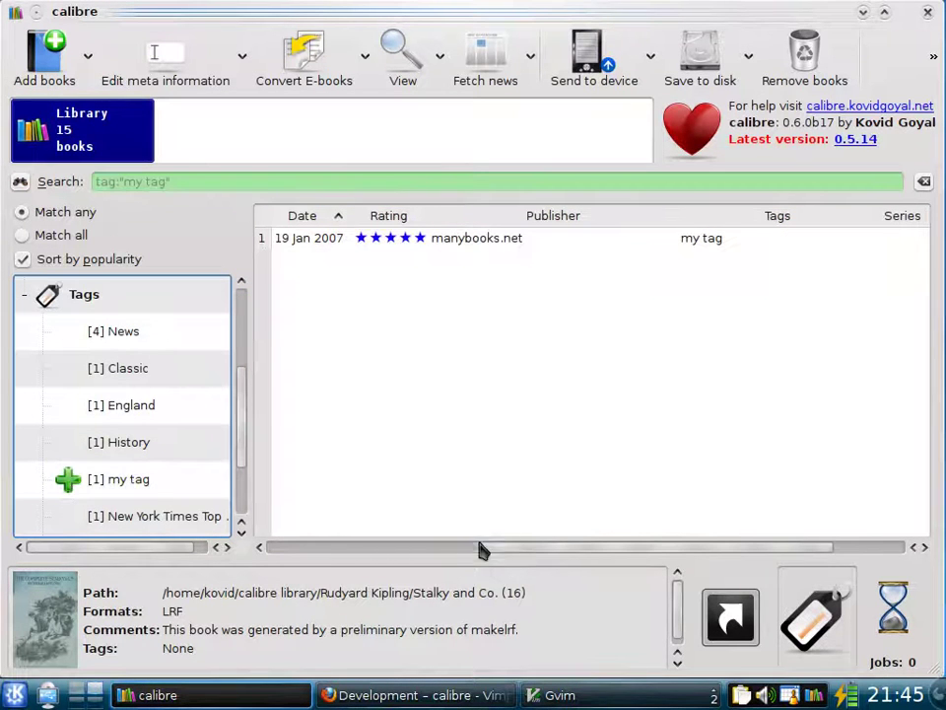
{"action": "left_click_drag", "start_coordinate": [565, 548], "coordinate": [299, 549]}
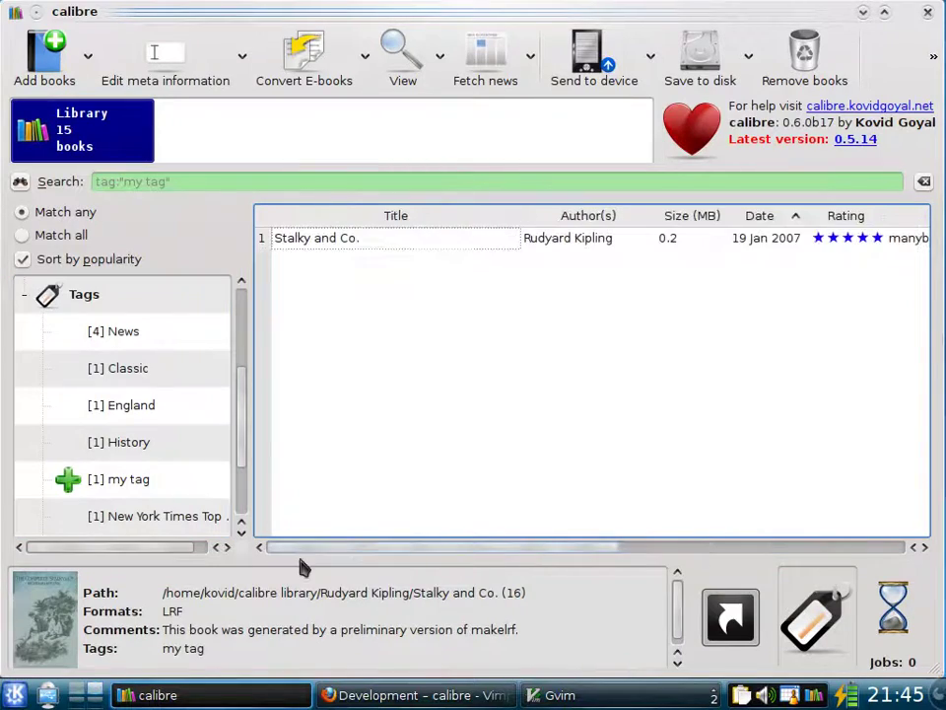